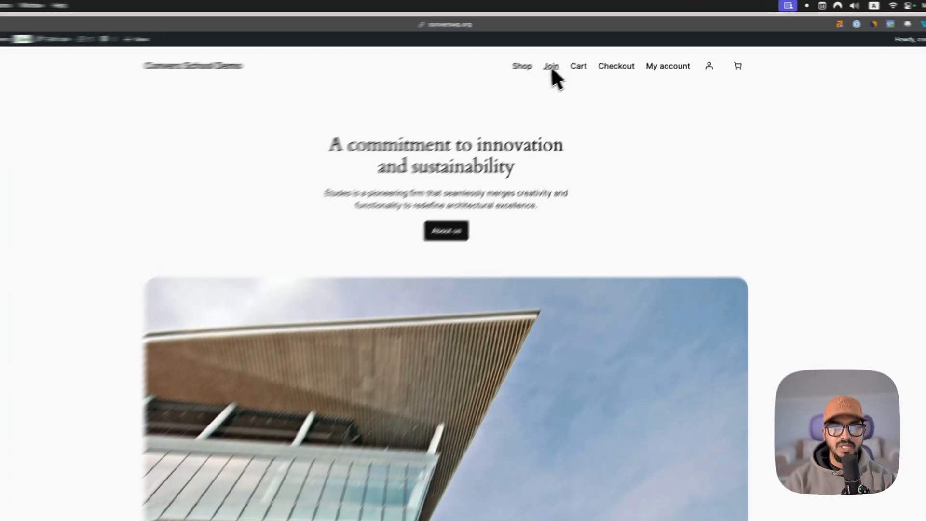
Step: Submit the demo site's Join form with a test e-mail address
left_click(590, 51)
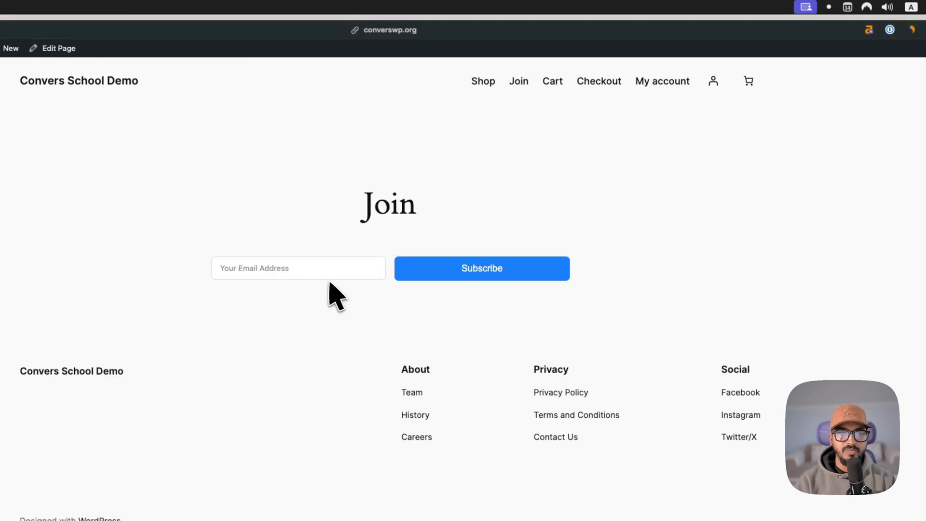
left_click(332, 273)
type("sfsdf@tes")
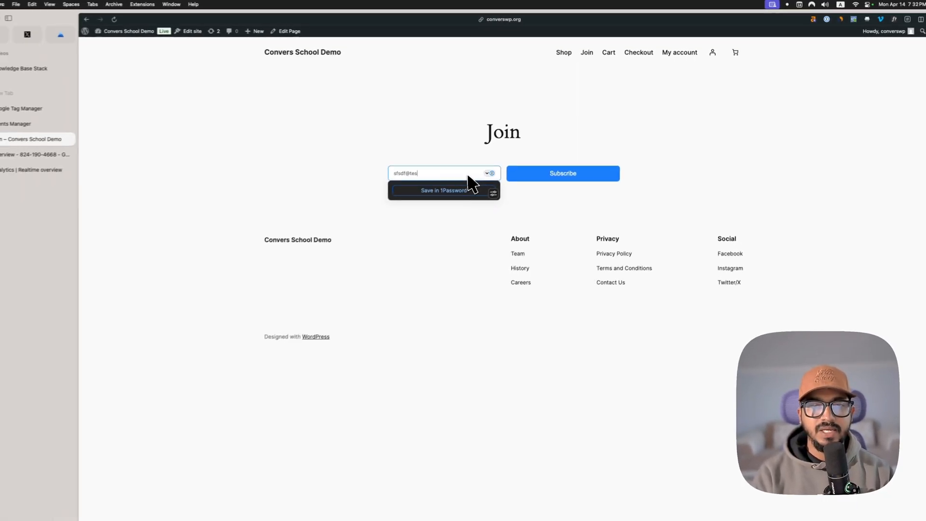
type("t.com")
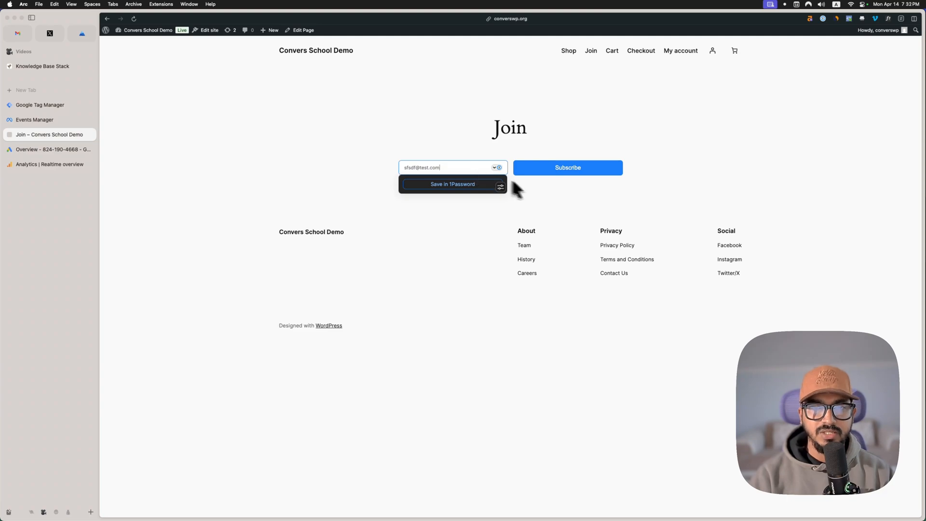
left_click(571, 168)
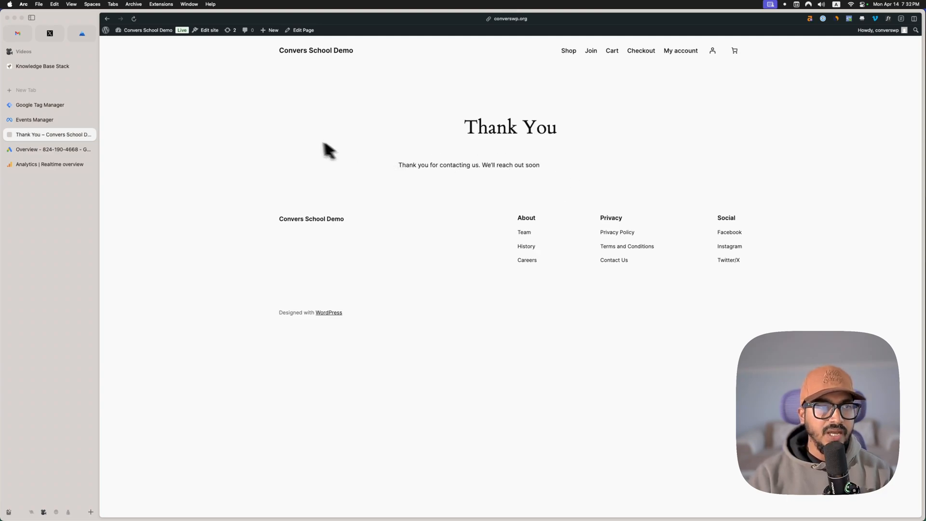
Step: Inspect the details of the received test events in Meta Events Manager, then recheck the list after visiting the demo site's home page
left_click(58, 120)
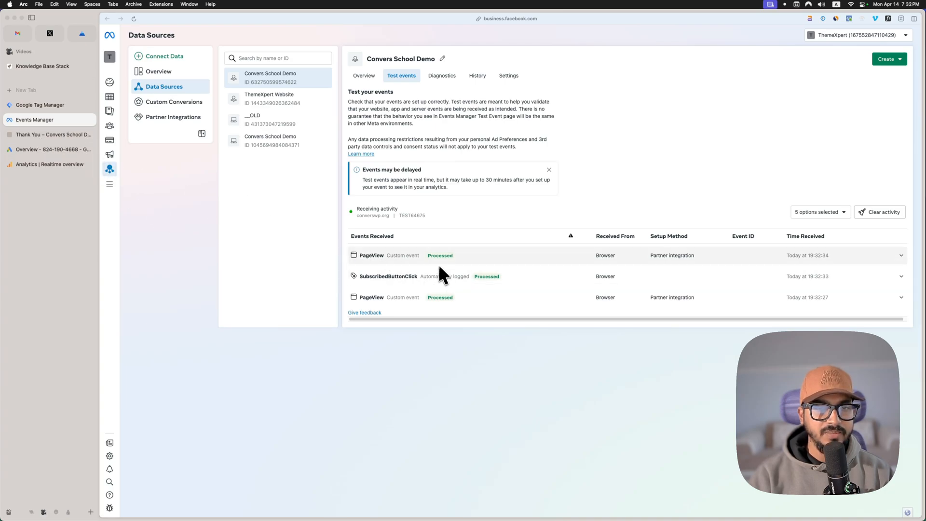
left_click(413, 299)
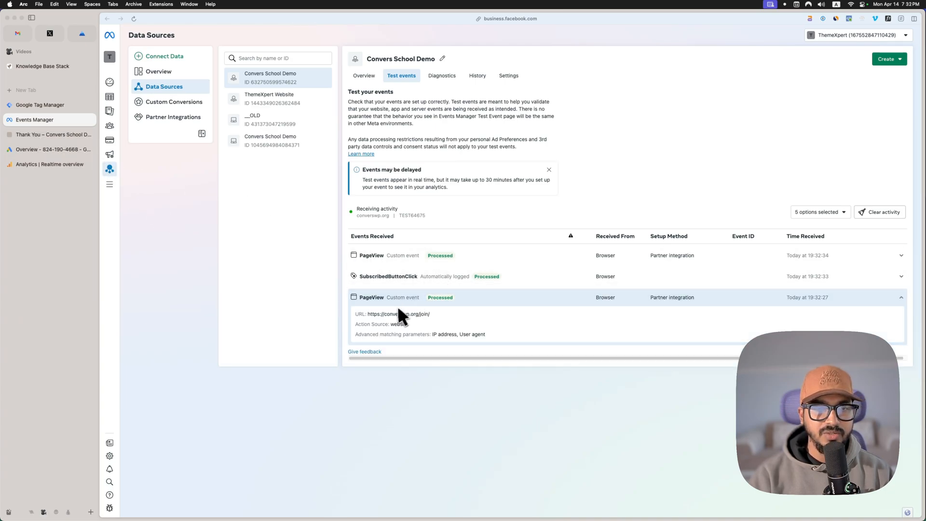
left_click(407, 279)
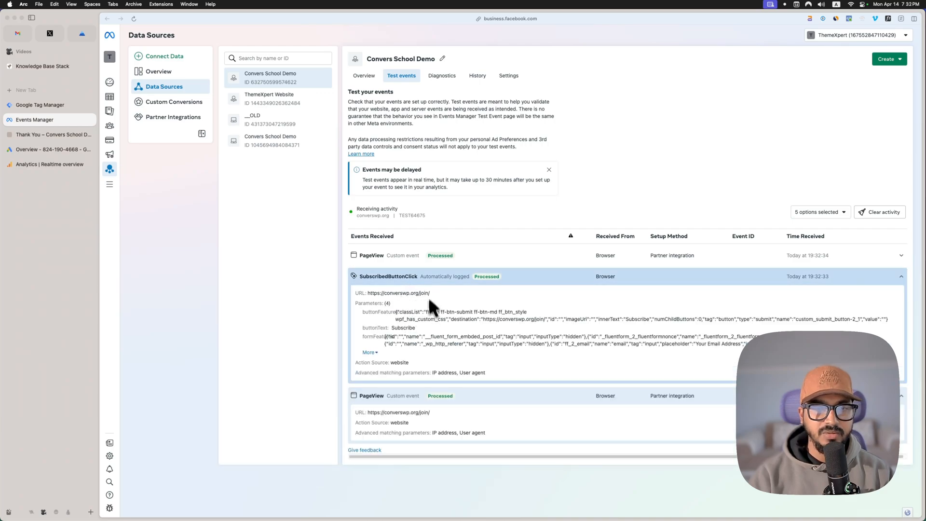
left_click(457, 257)
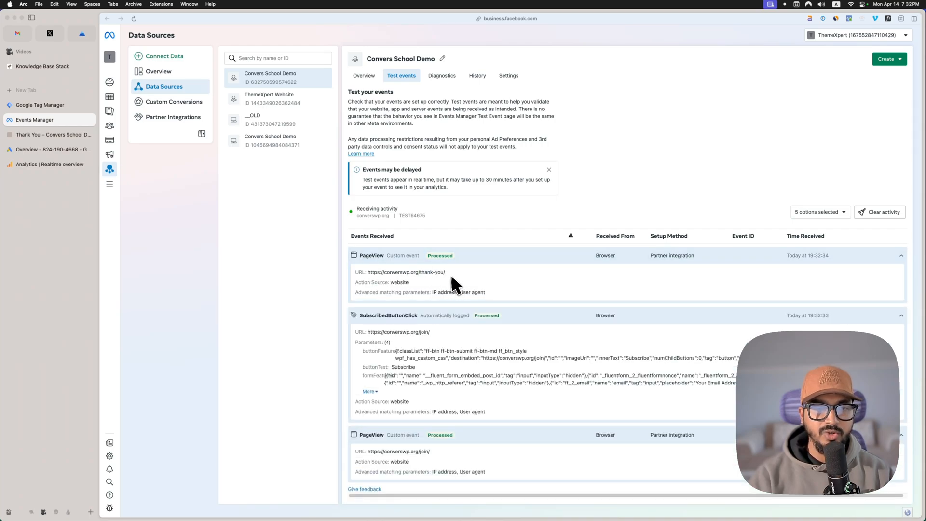
left_click(512, 258)
left_click(512, 276)
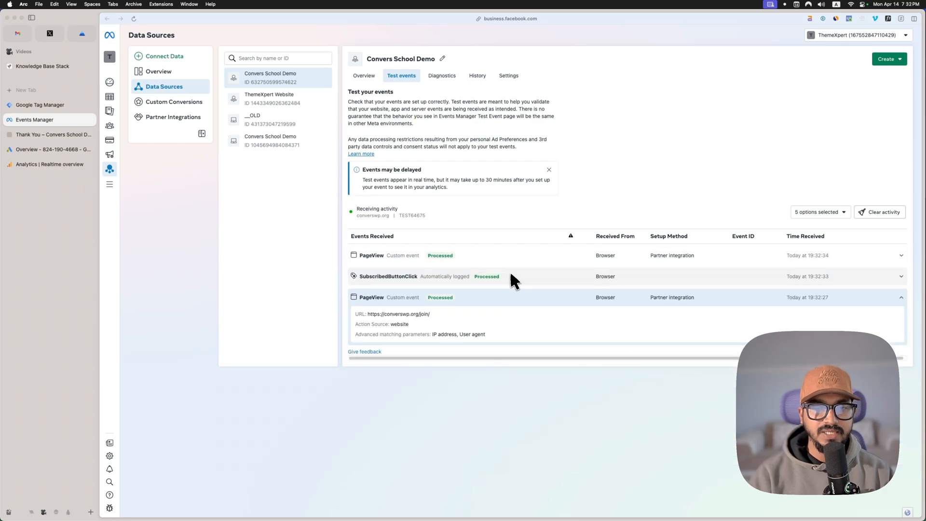
left_click(498, 299)
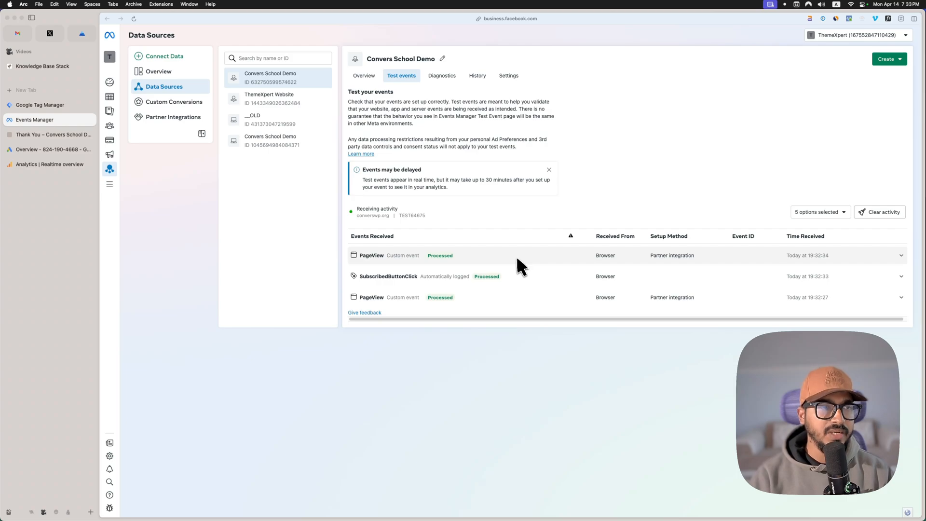
left_click(73, 136)
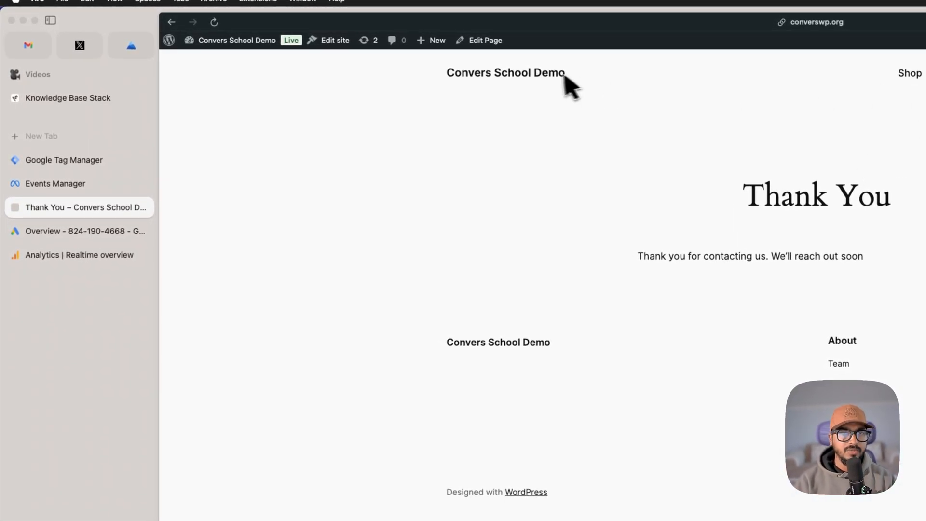
left_click(41, 185)
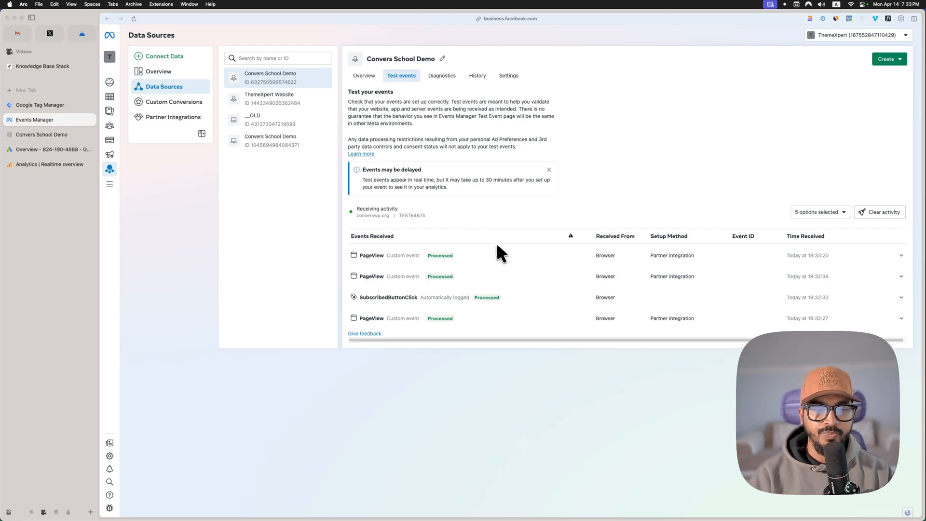
Step: Create a new tag of type Facebook Pixel in the Google Tag Manager workspace
left_click(54, 106)
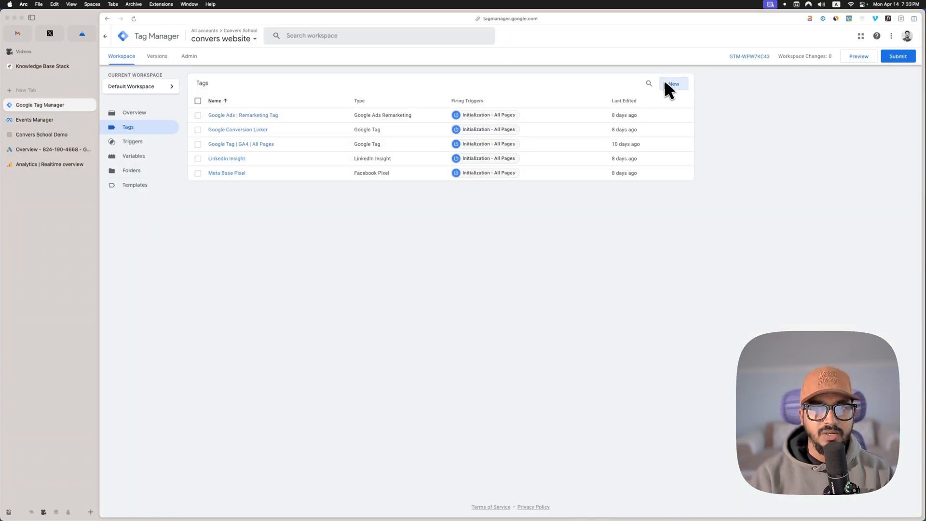
left_click(675, 85)
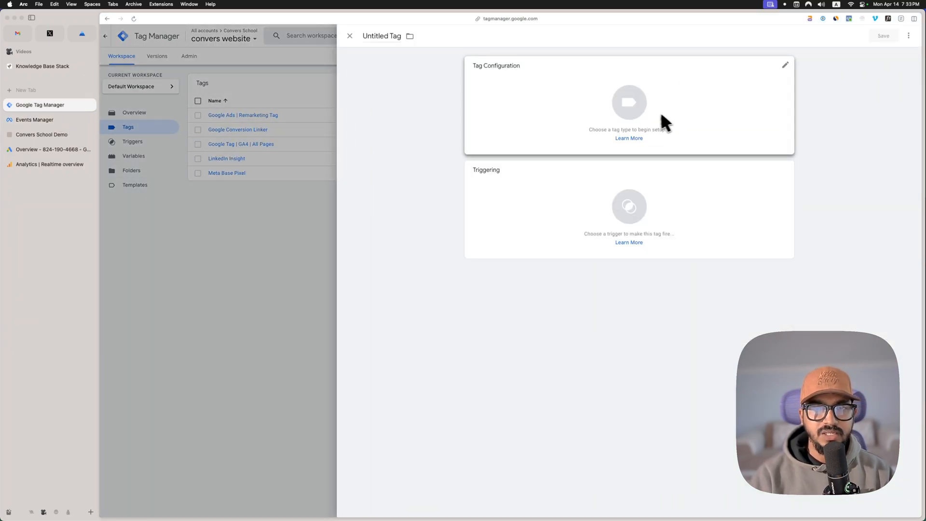
left_click(623, 113)
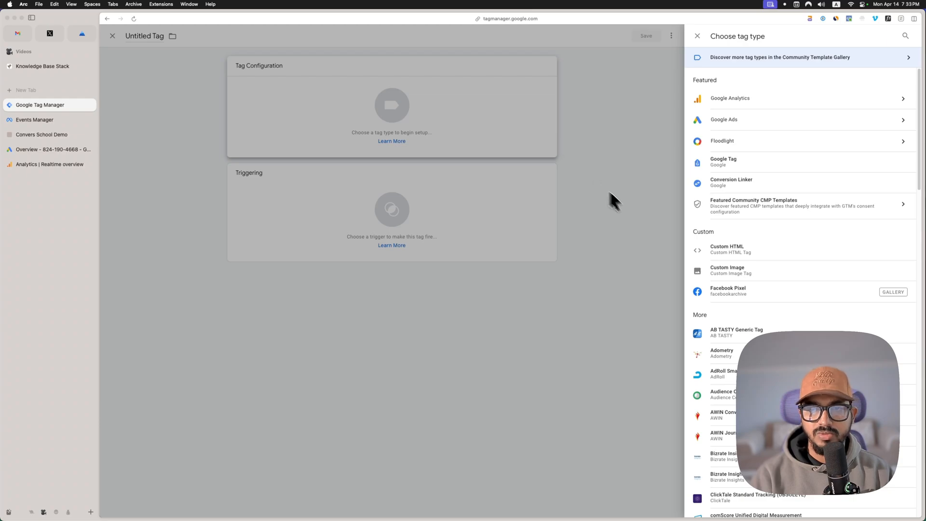
left_click(723, 287)
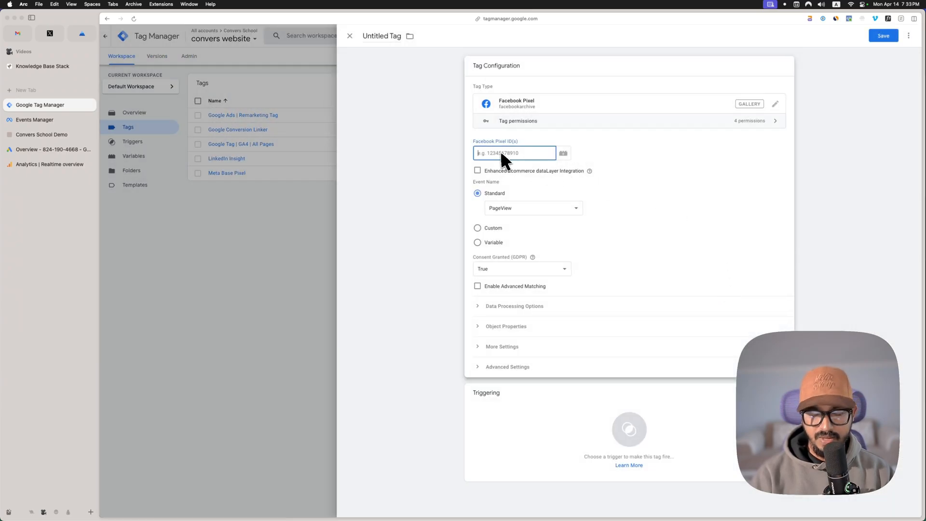
Step: Set the tag's Facebook Pixel ID to the {{Meta Pixel ID}} variable and its standard event name to Lead
type("{{")
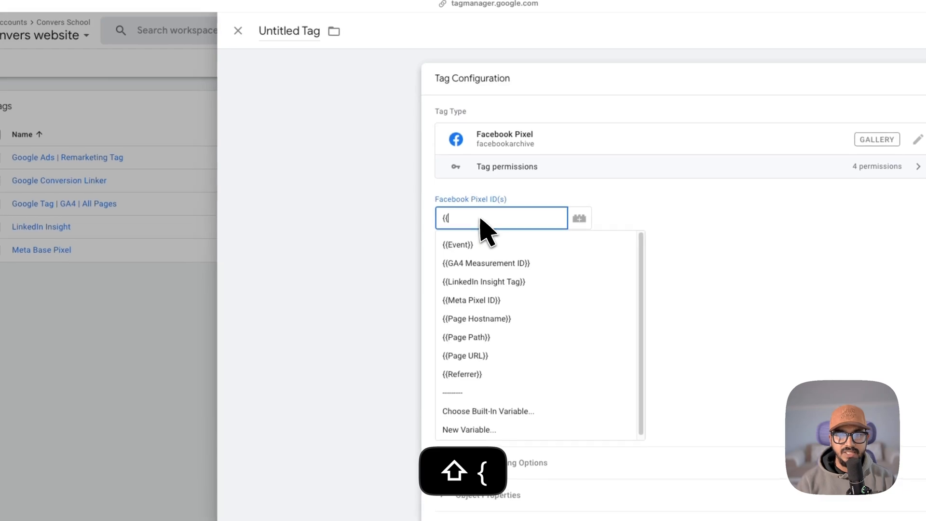
key("Down")
key("Down")
key("Down")
key("Down")
key("Return")
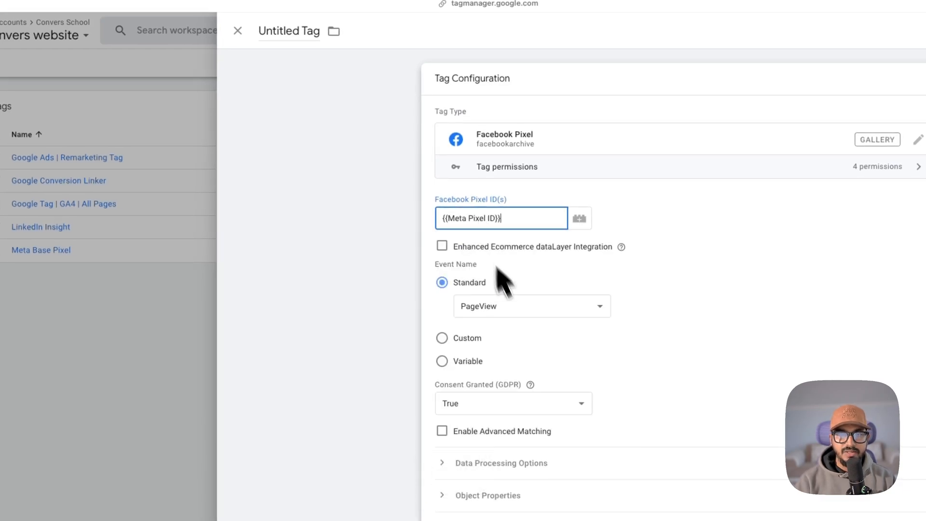
left_click(533, 311)
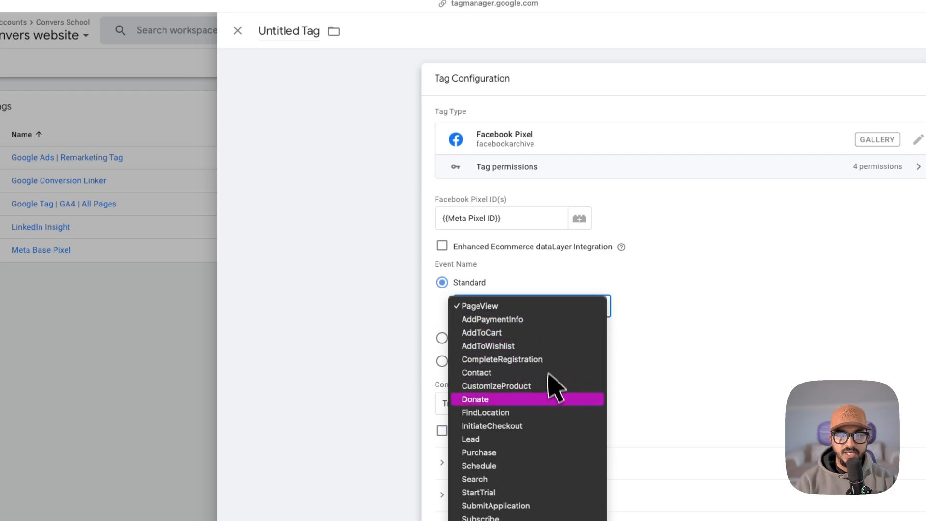
left_click(549, 439)
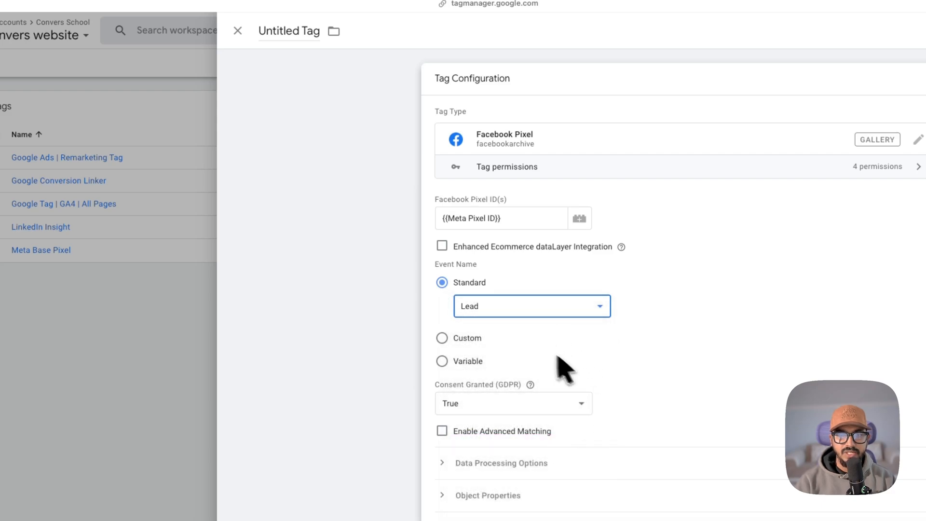
left_click(530, 385)
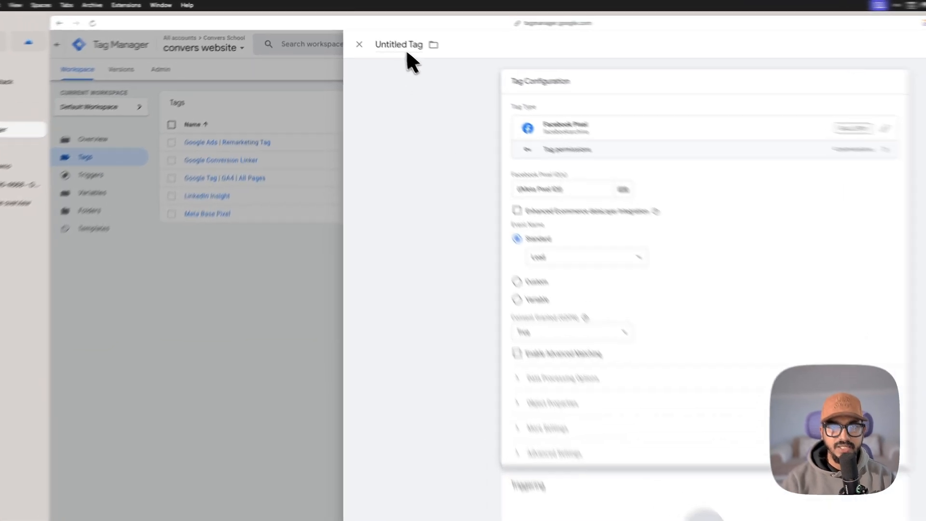
Step: Name the new tag "Meta | Lead Capture"
left_click(387, 36)
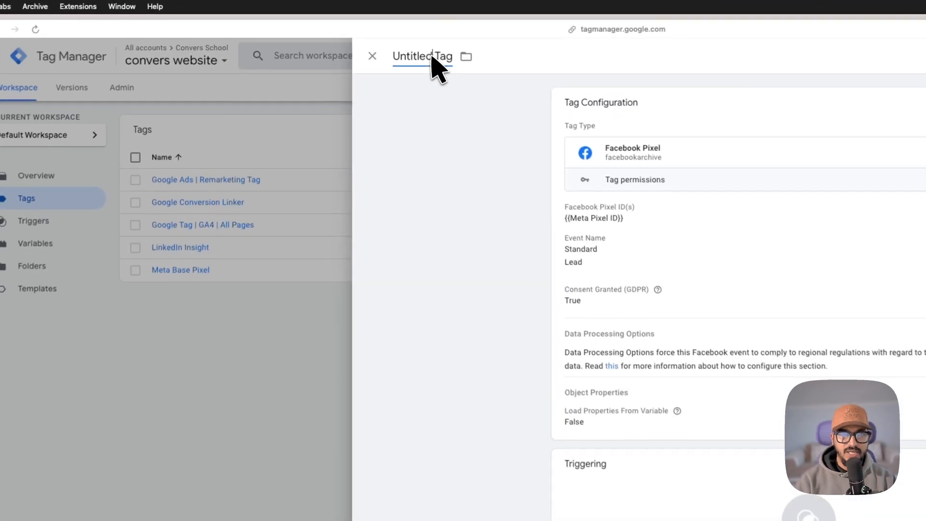
key("super+a")
type("Met")
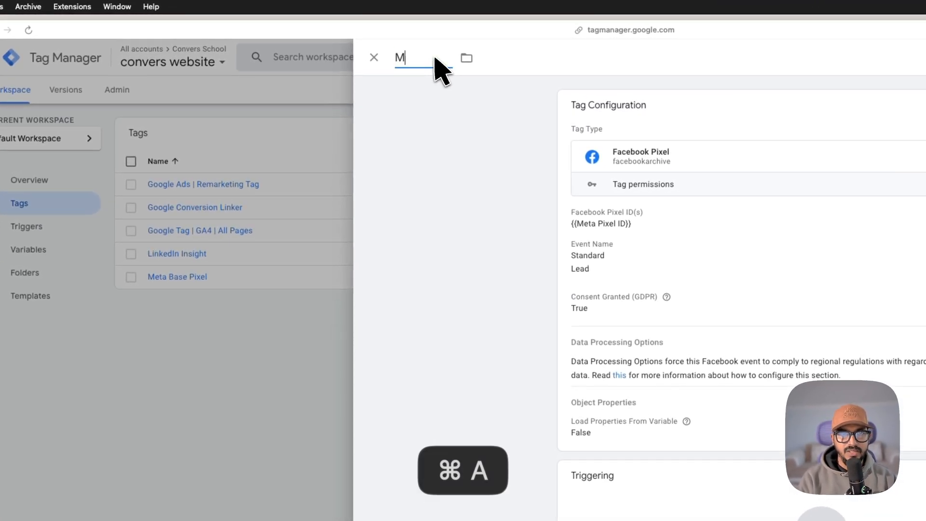
type("a ")
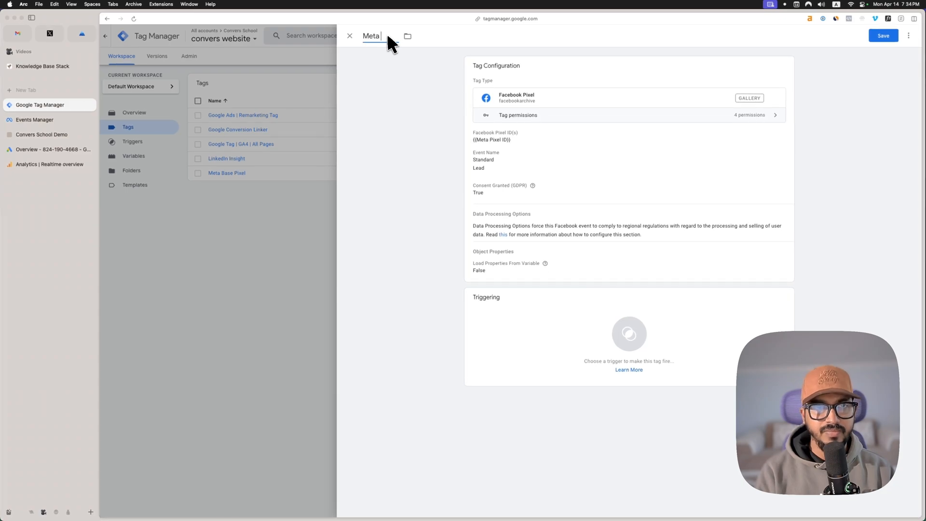
type("| Lead")
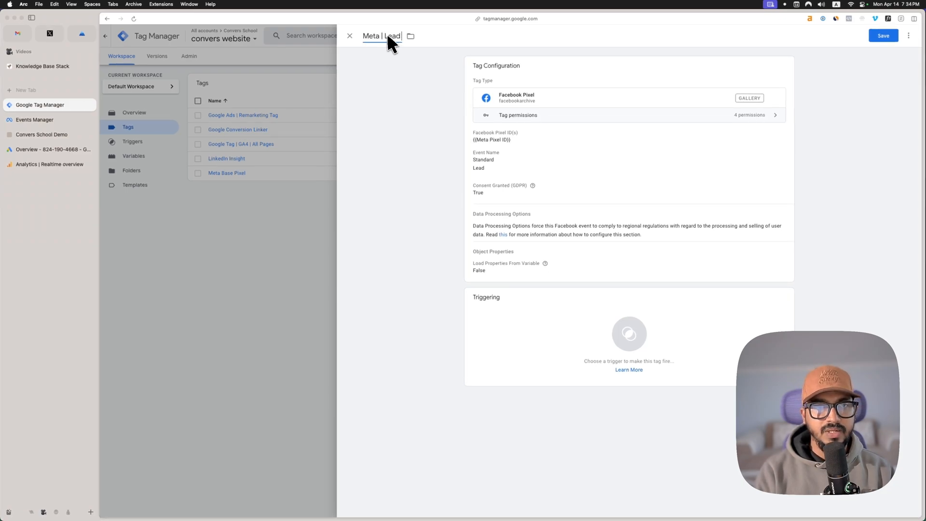
type(" Capture")
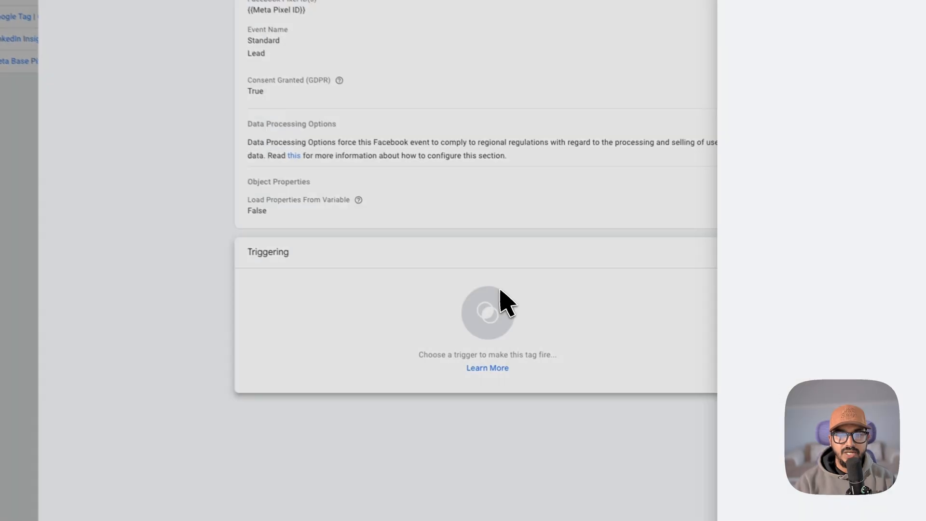
Step: Add a new trigger to the tag and name it "Initialization | Thank You Page"
left_click(632, 328)
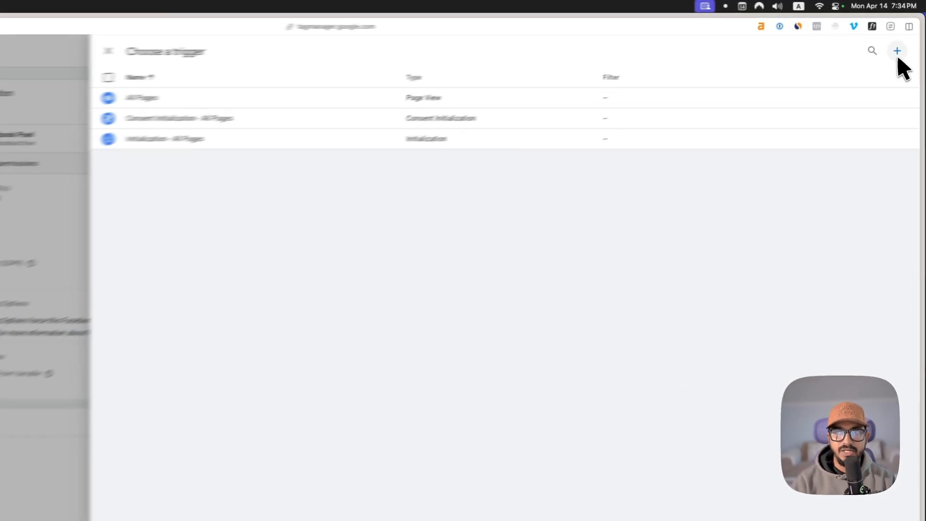
left_click(906, 36)
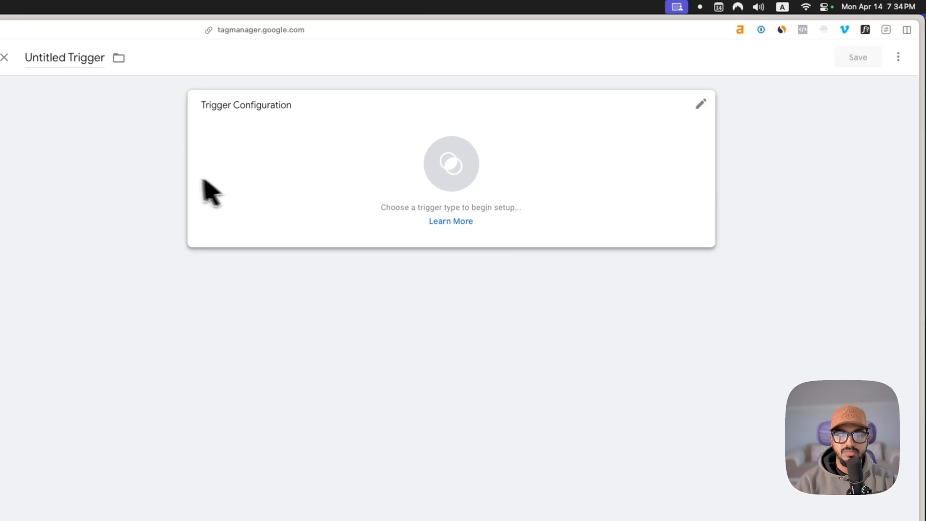
left_click(83, 66)
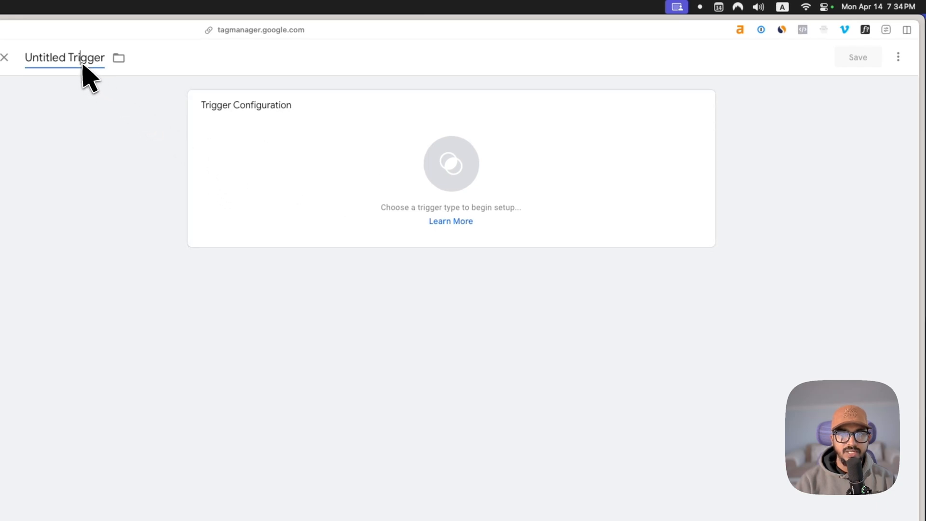
key("super+a")
key("BackSpace")
type("Initializati")
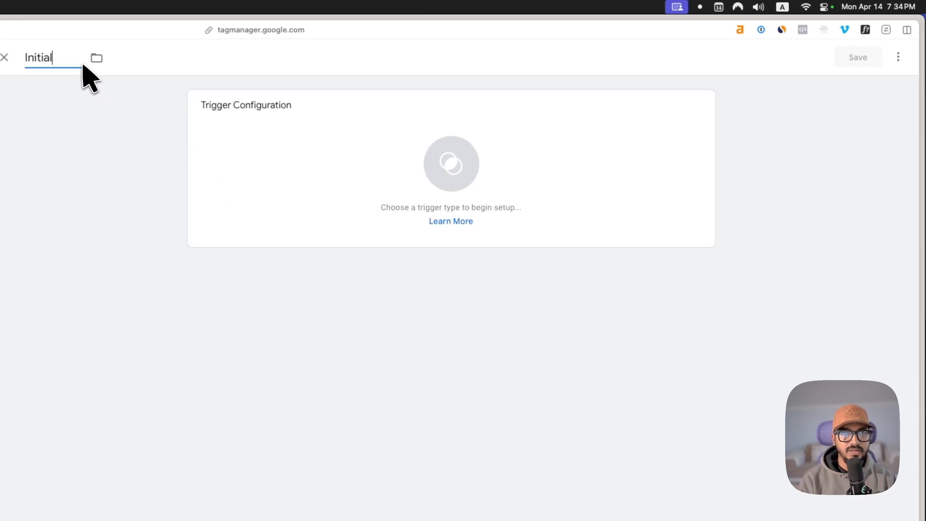
type("on | Thank")
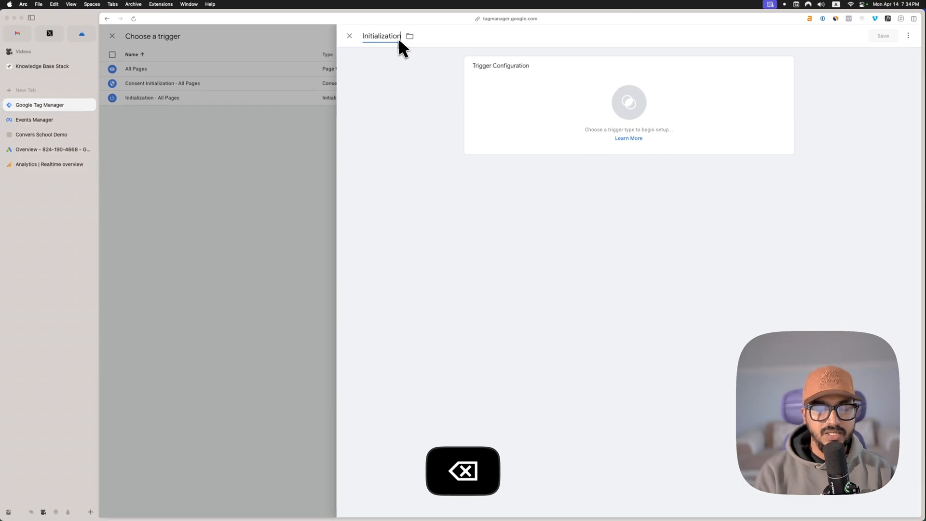
type(" You Page")
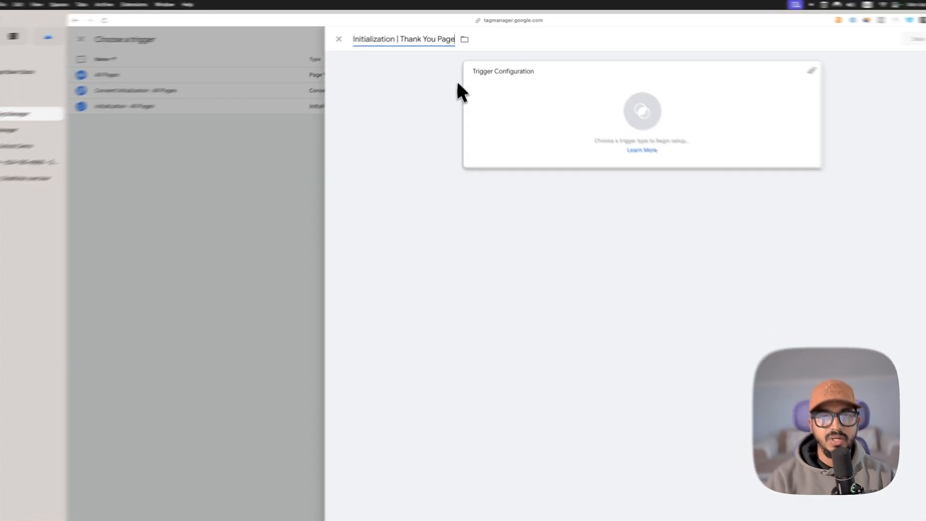
Step: Set the trigger type to Initialization and make it fire on Some Initialization Events
left_click(530, 91)
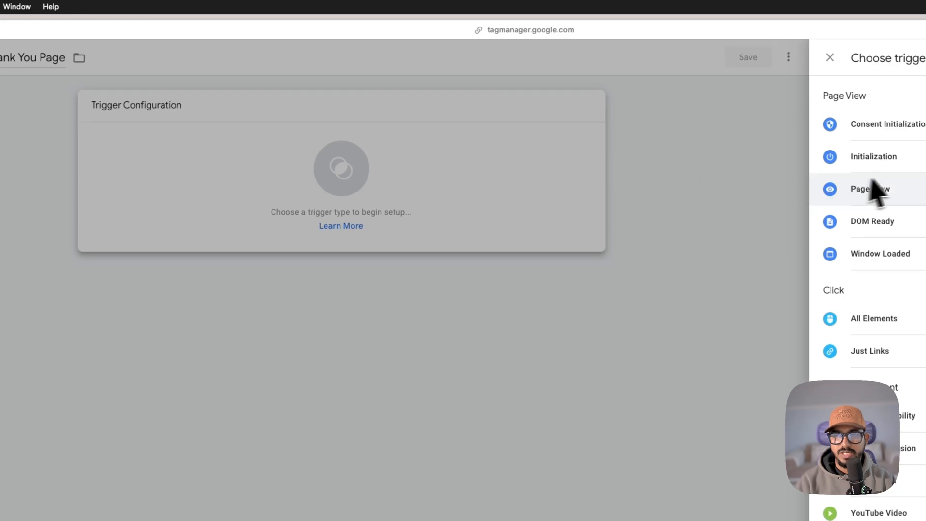
left_click(898, 161)
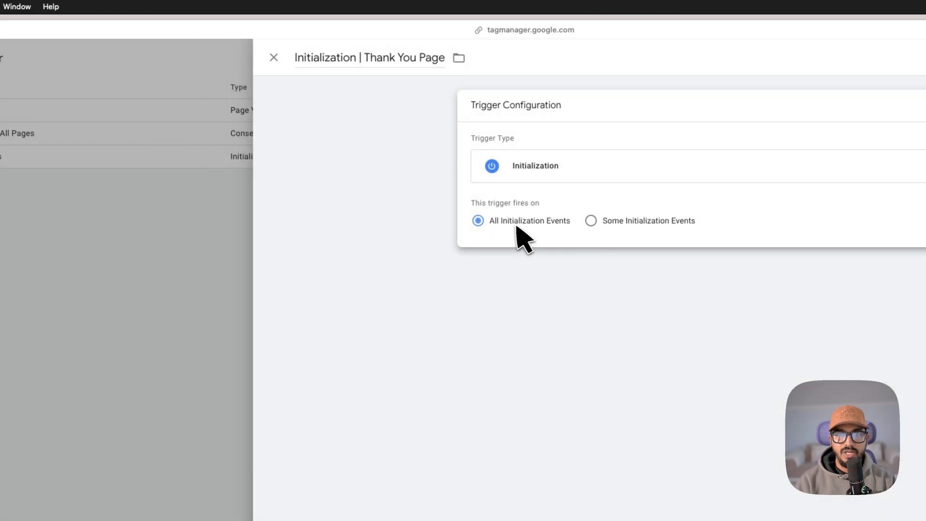
left_click(613, 224)
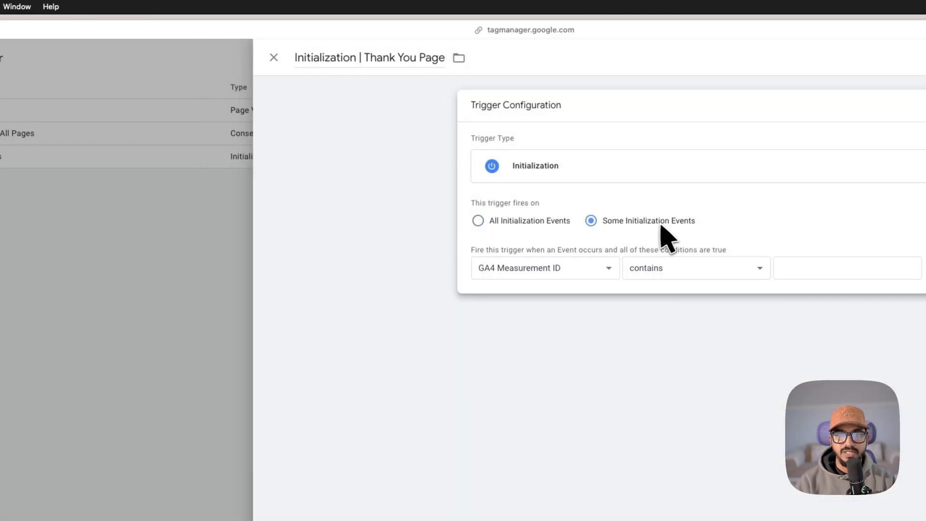
Step: Make the trigger fire when Page Path contains "thank-you", and save both the trigger and the Meta | Lead Capture tag
left_click(560, 273)
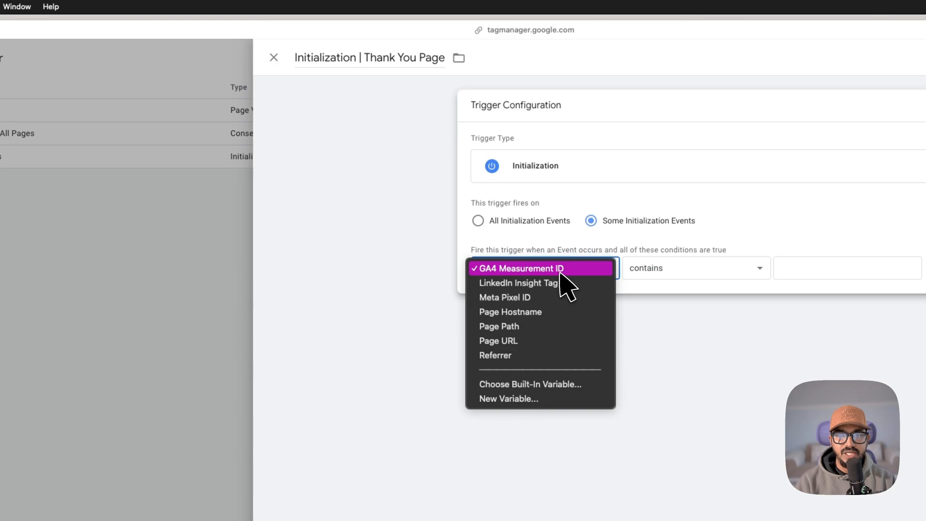
left_click(547, 328)
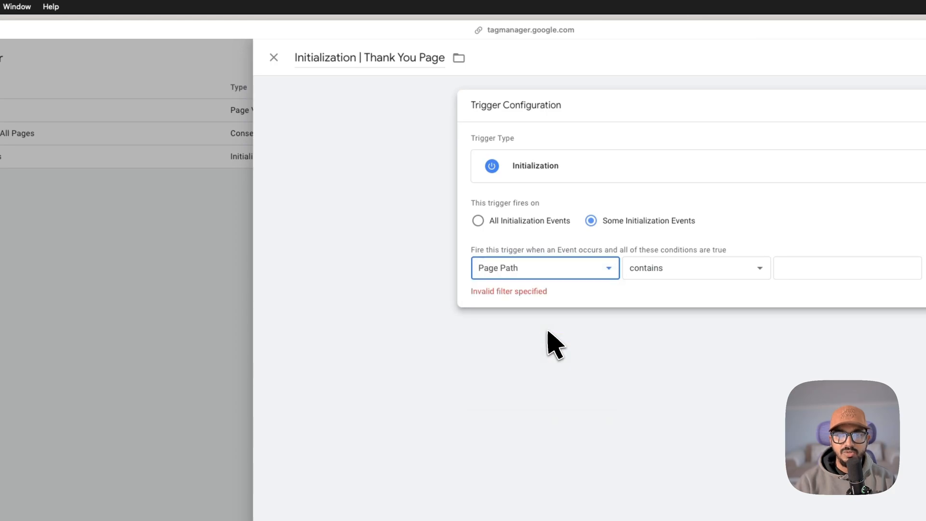
left_click(753, 271)
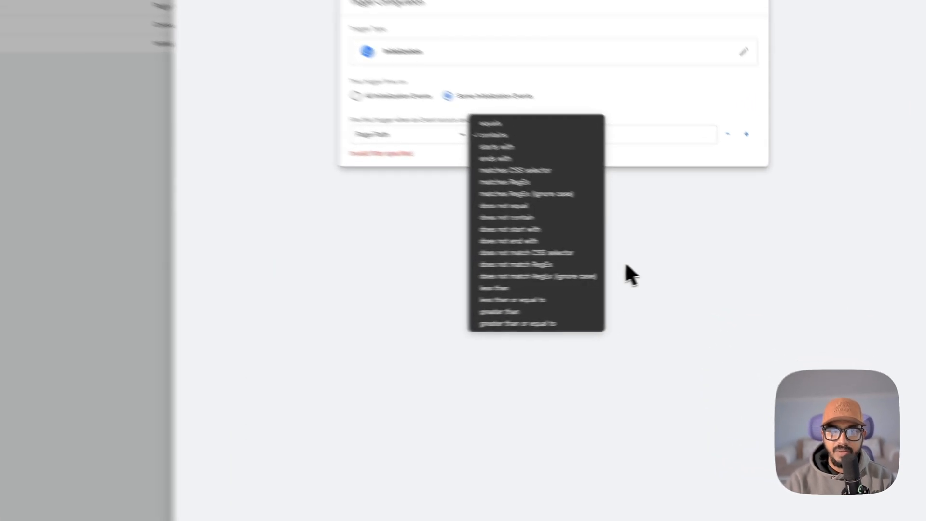
left_click(682, 270)
left_click(692, 170)
type("t")
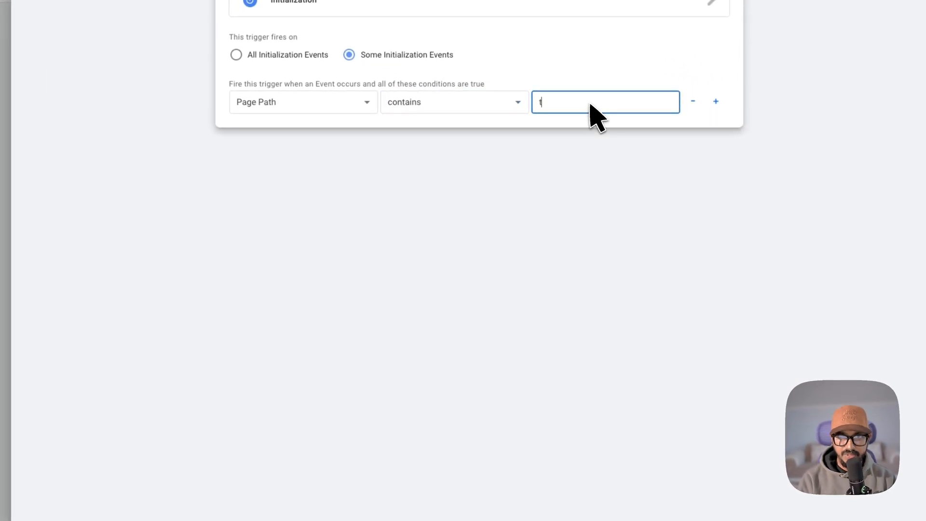
type("hank-you")
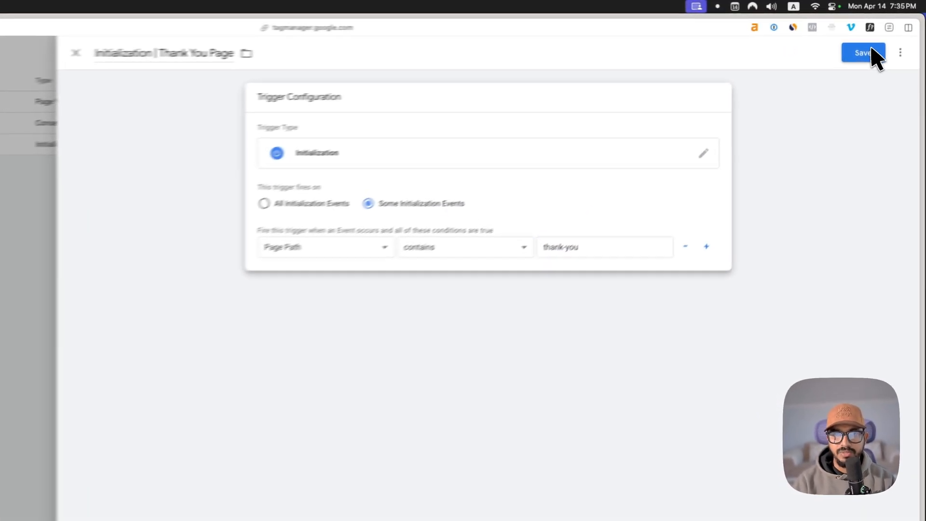
left_click(882, 36)
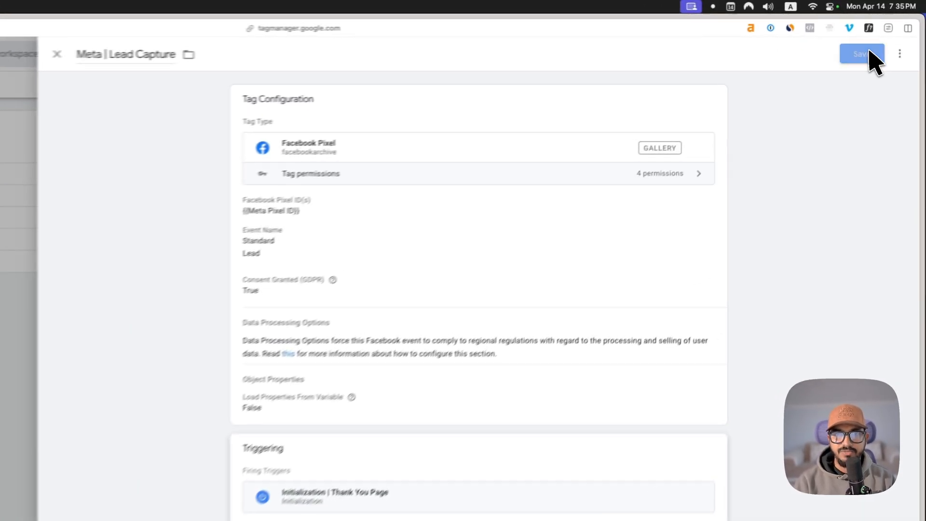
left_click(888, 36)
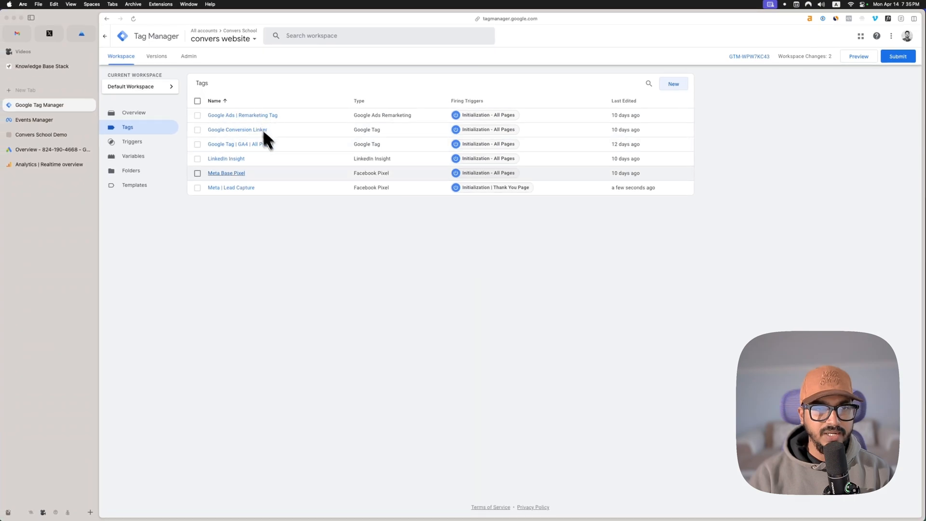
left_click(855, 59)
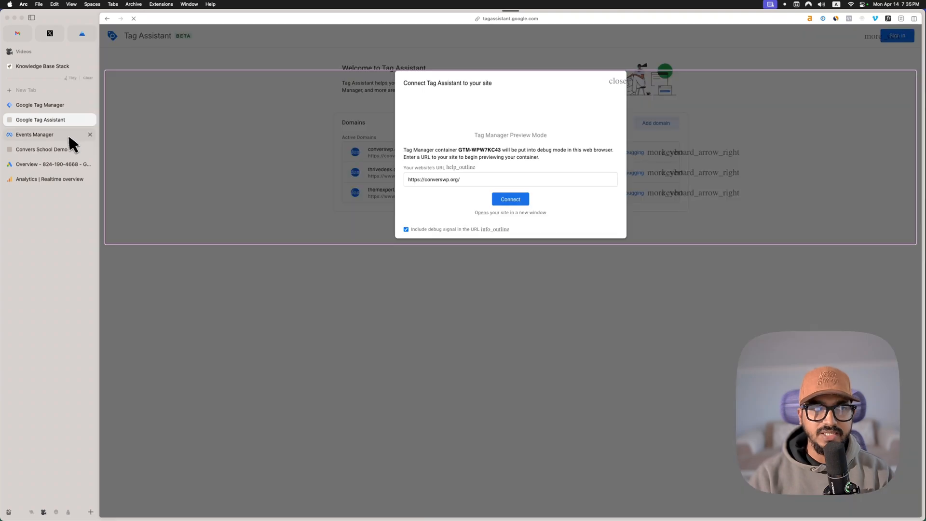
left_click(63, 134)
left_click(60, 121)
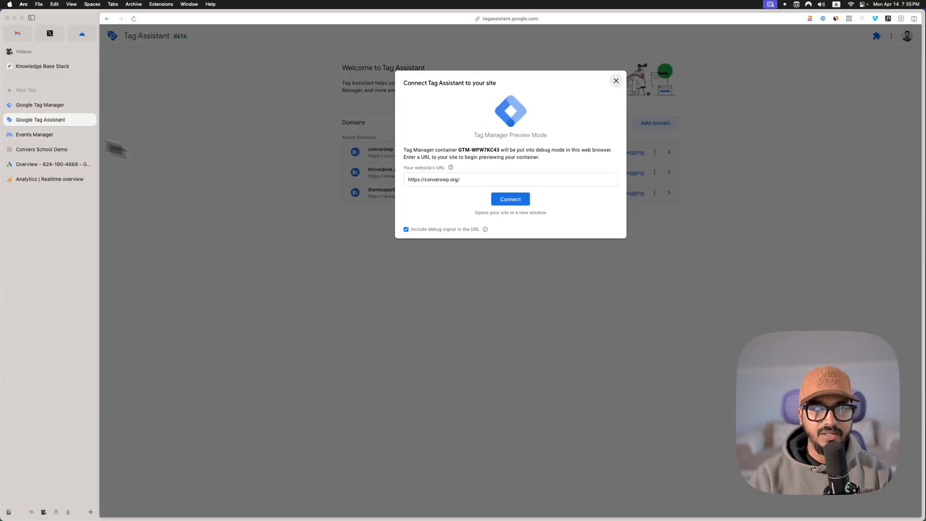
left_click(514, 199)
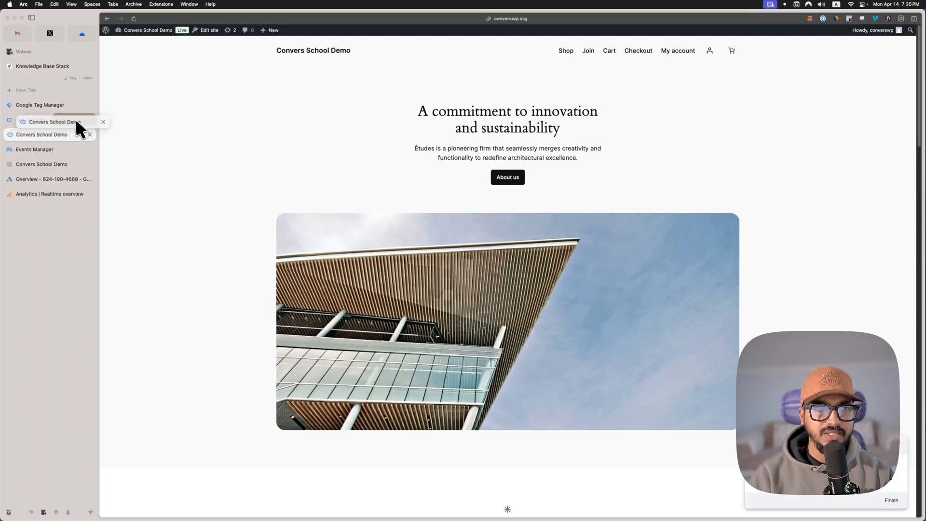
left_click(76, 118)
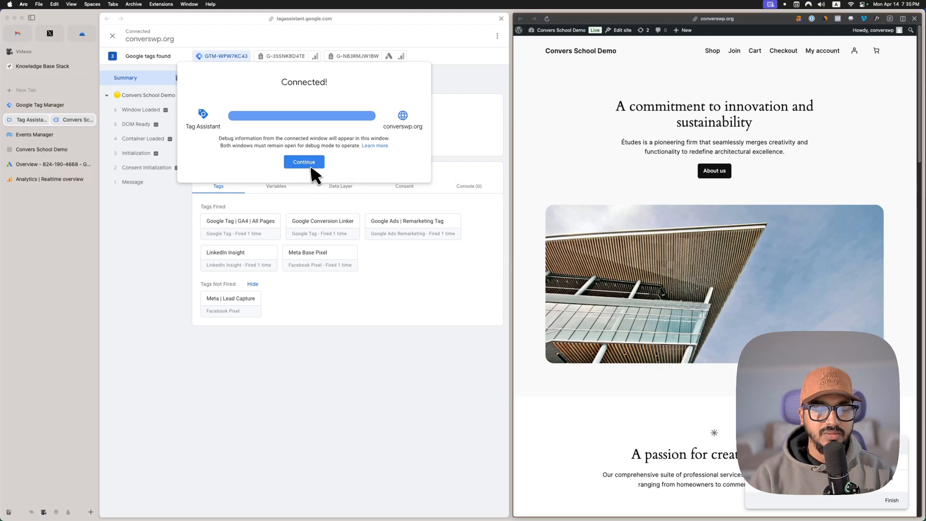
left_click(310, 163)
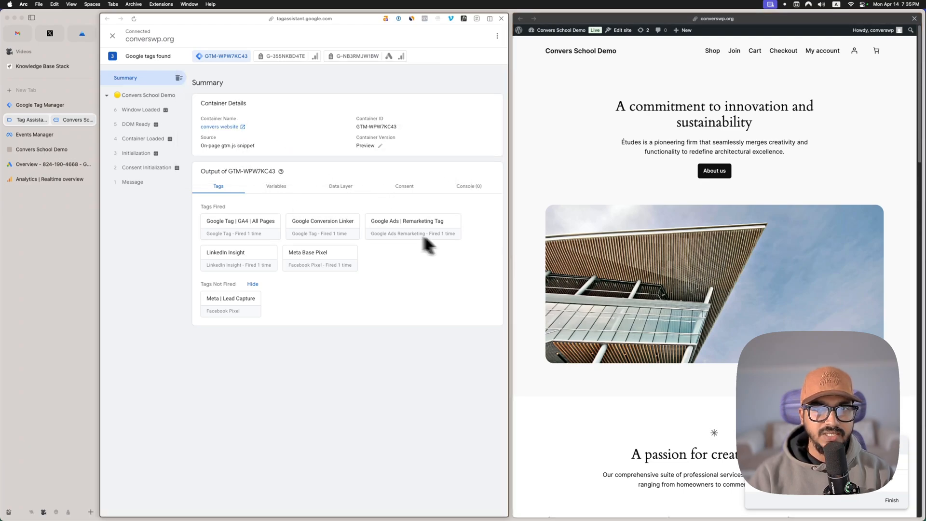
Step: Open the demo site's Join page and submit the Subscribe form with a test e-mail address
left_click(735, 50)
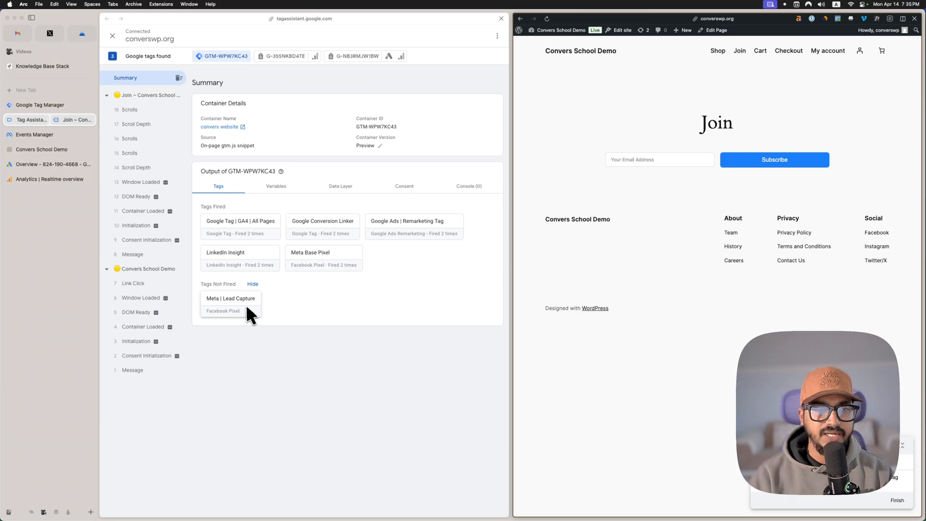
left_click(53, 136)
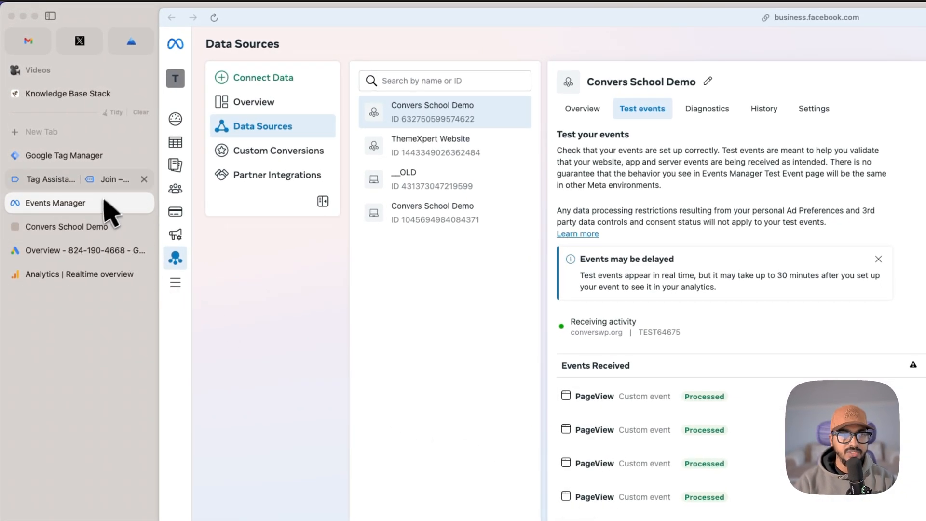
left_click(108, 179)
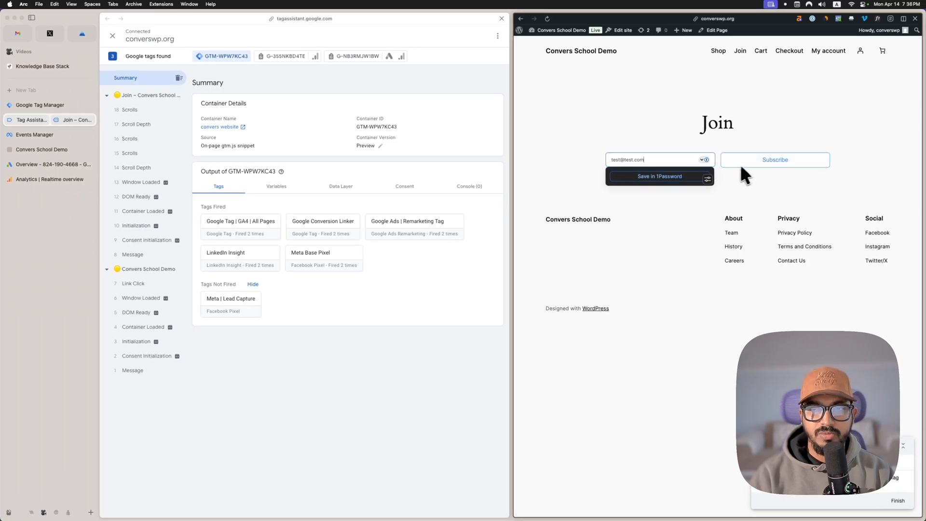
left_click(748, 163)
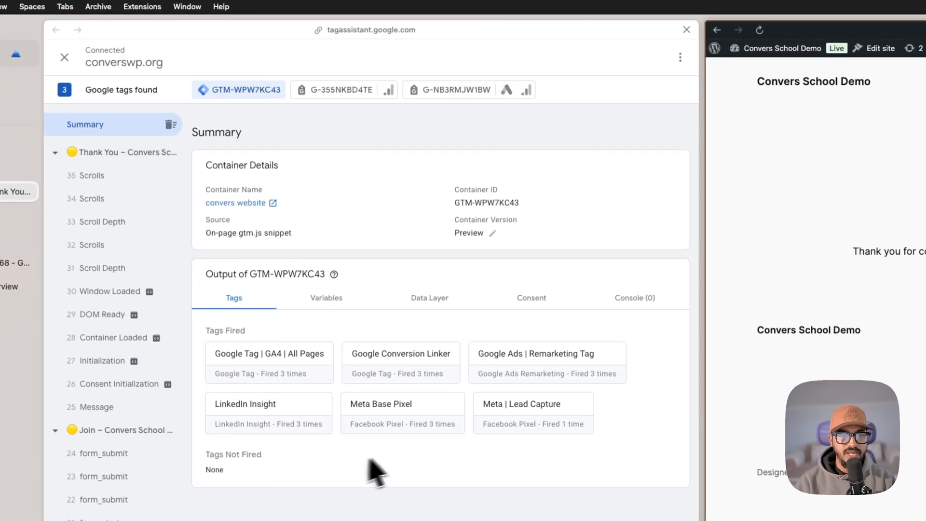
Step: Inspect the Meta | Lead Capture tag's firing details in Tag Assistant and the Lead and PageView test events in Meta Events Manager
left_click(512, 426)
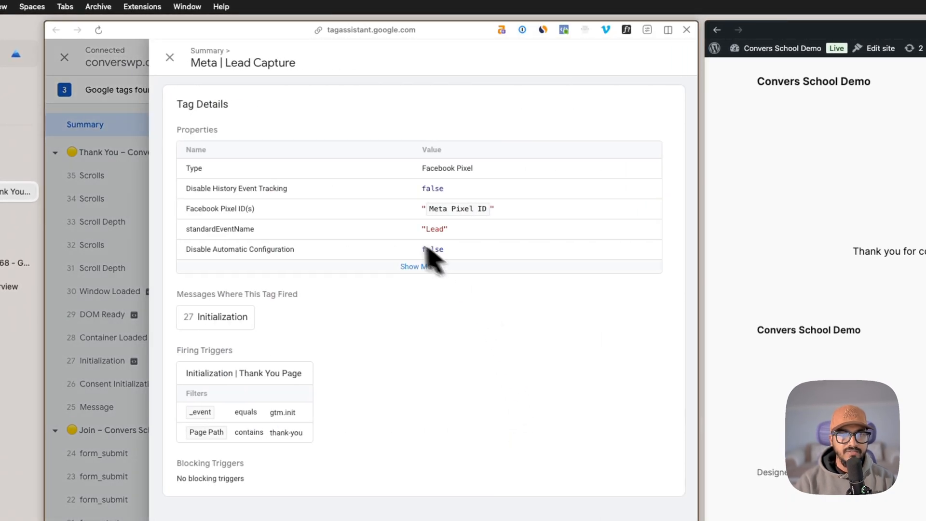
left_click(170, 57)
left_click(17, 215)
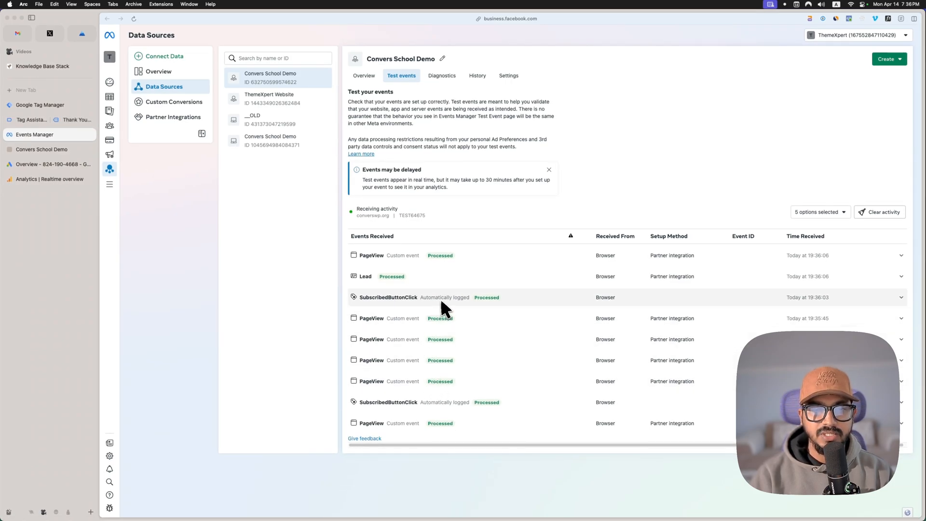
left_click(453, 277)
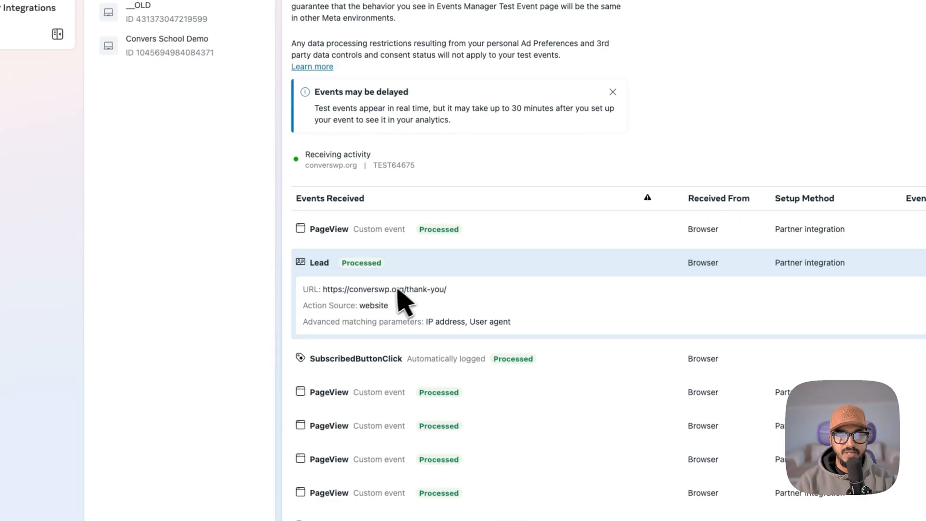
left_click(521, 269)
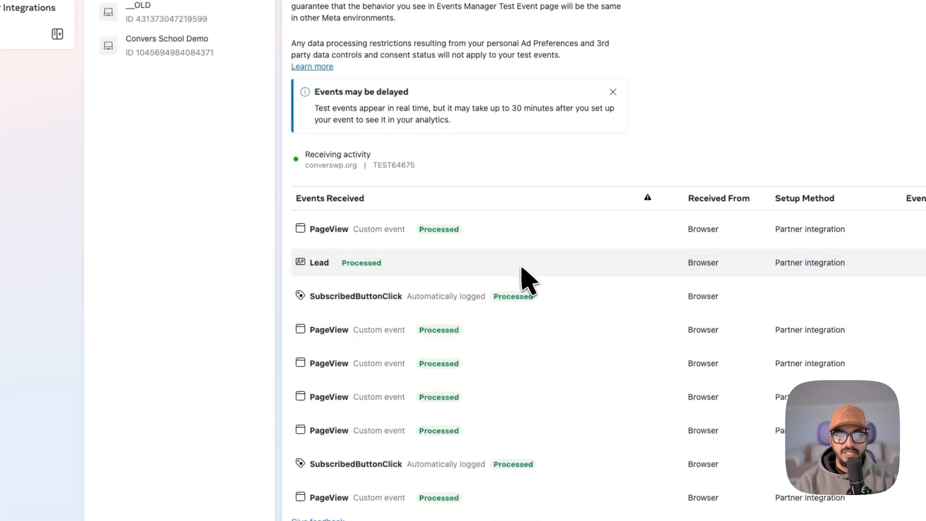
left_click(545, 253)
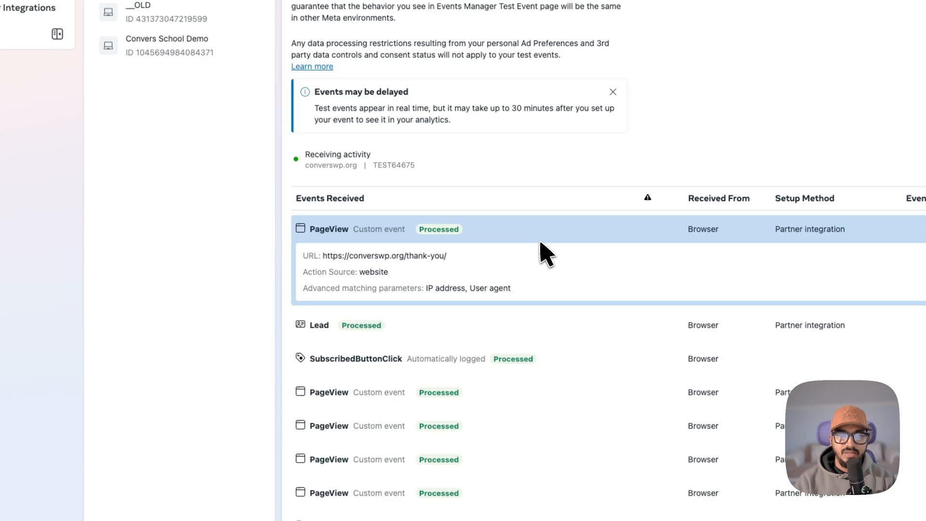
left_click(544, 253)
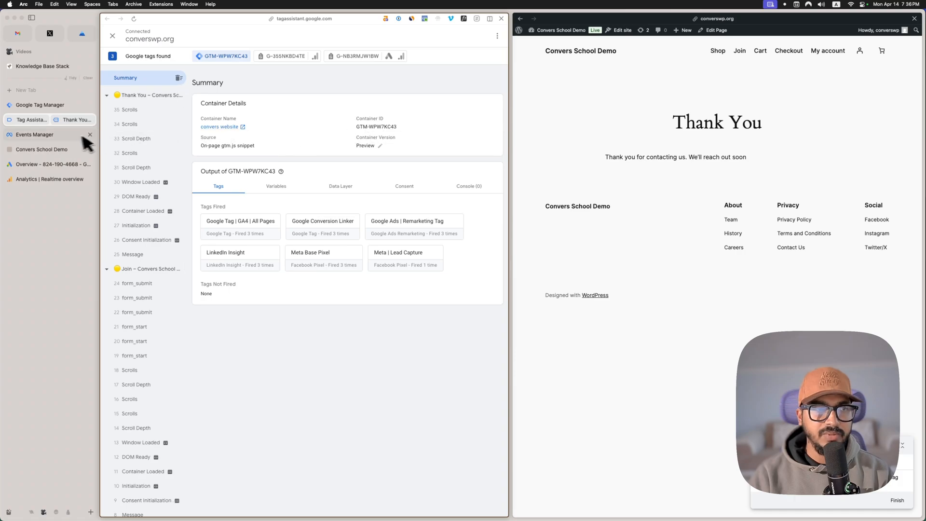
Step: Switch to Google Ads and start a new website conversion action from the Conversions summary under Goals
left_click(34, 162)
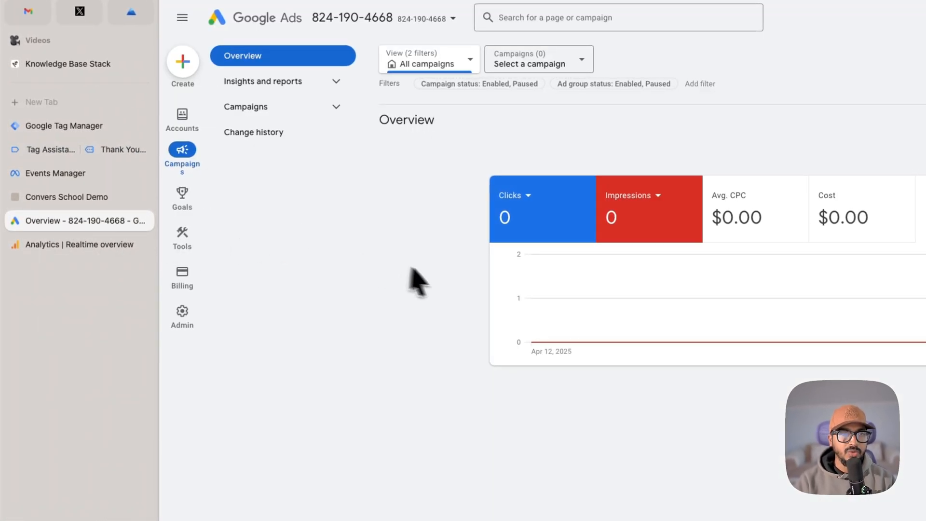
mouse_move(192, 199)
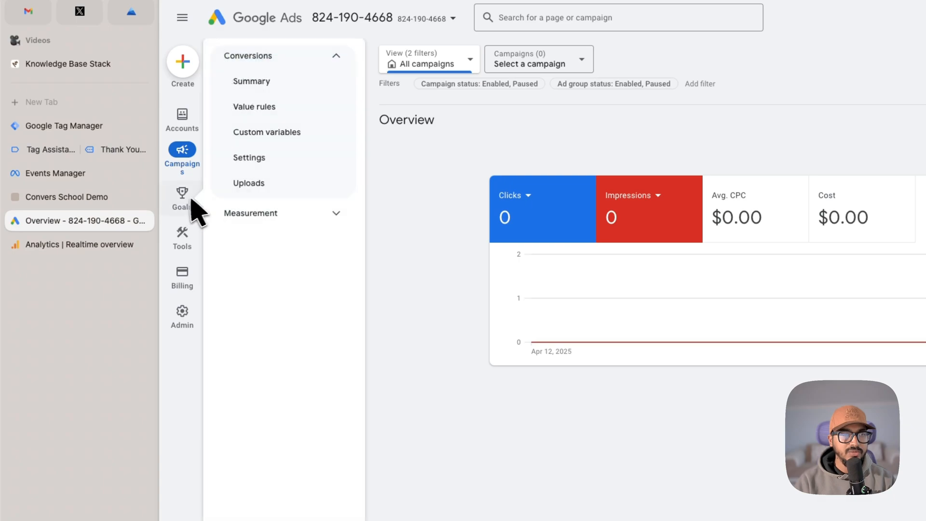
left_click(285, 87)
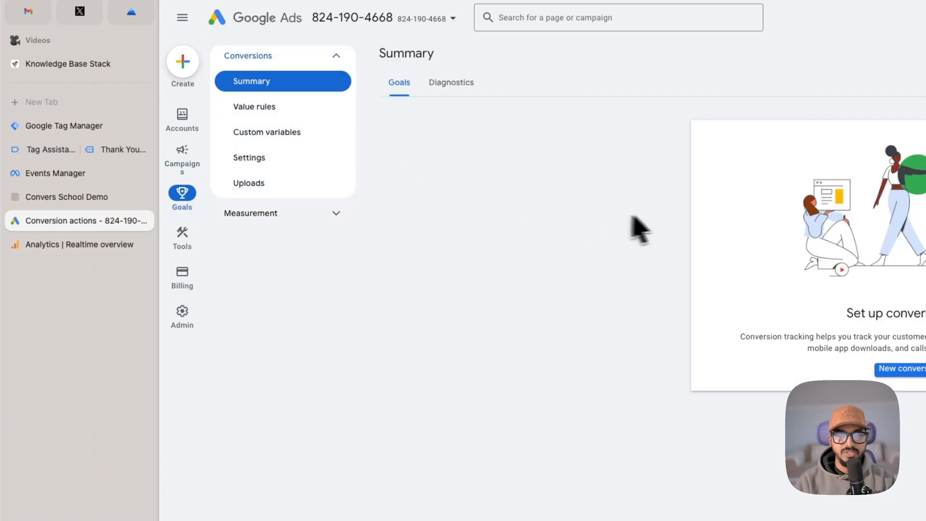
left_click(905, 369)
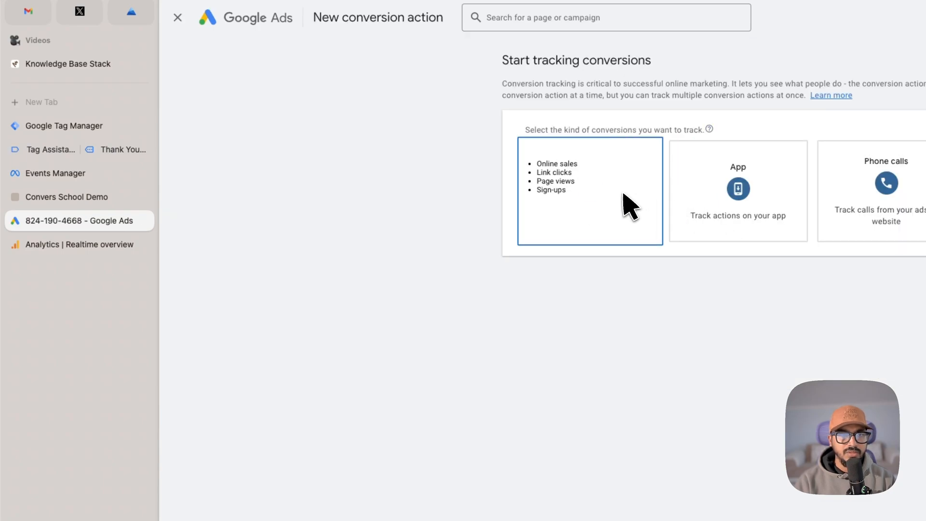
left_click(622, 195)
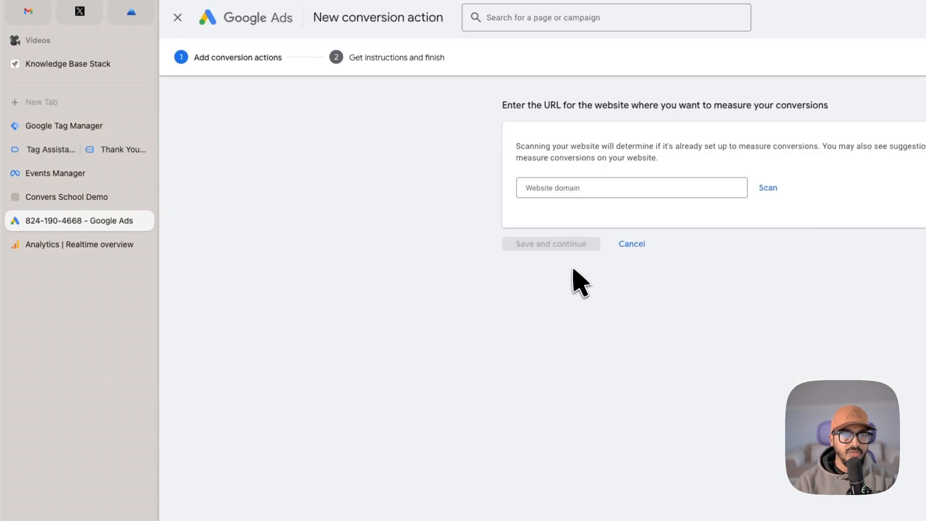
left_click(113, 199)
key("super+shift+c")
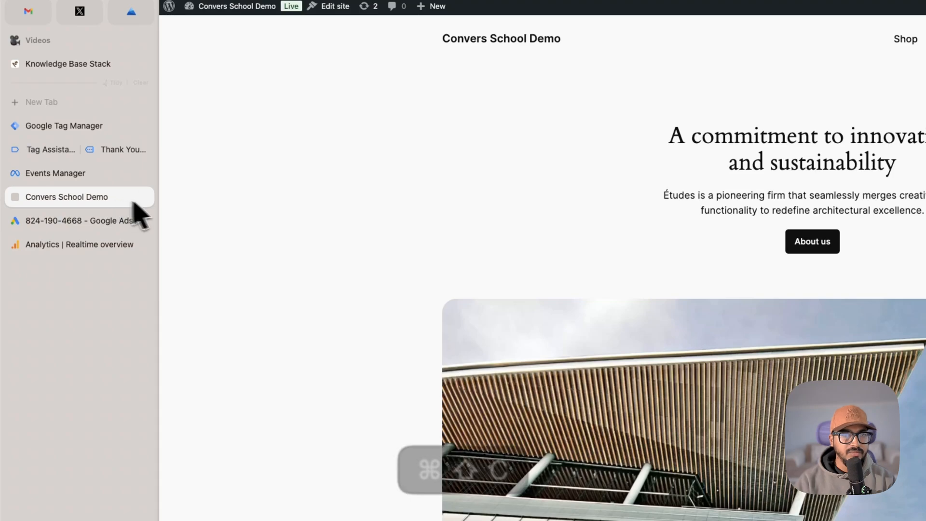
left_click(91, 221)
left_click(596, 189)
key("super+v")
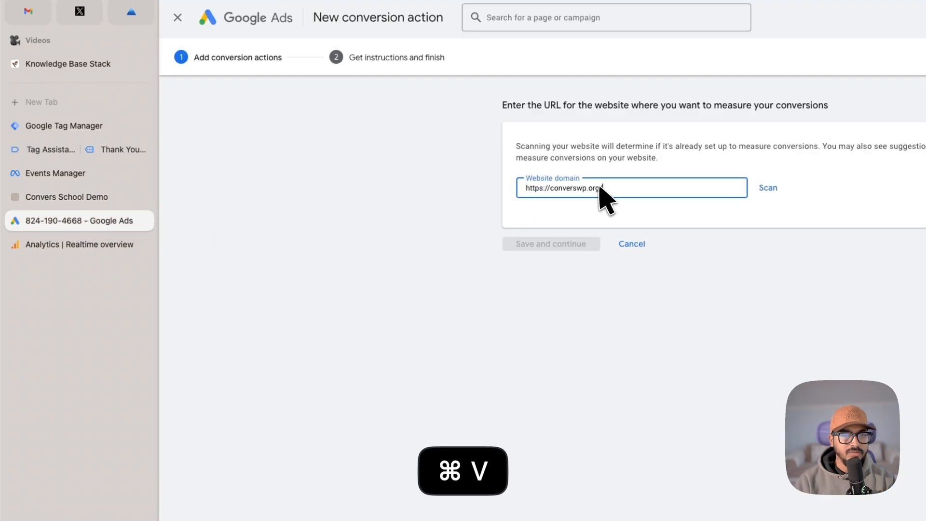
left_click(772, 192)
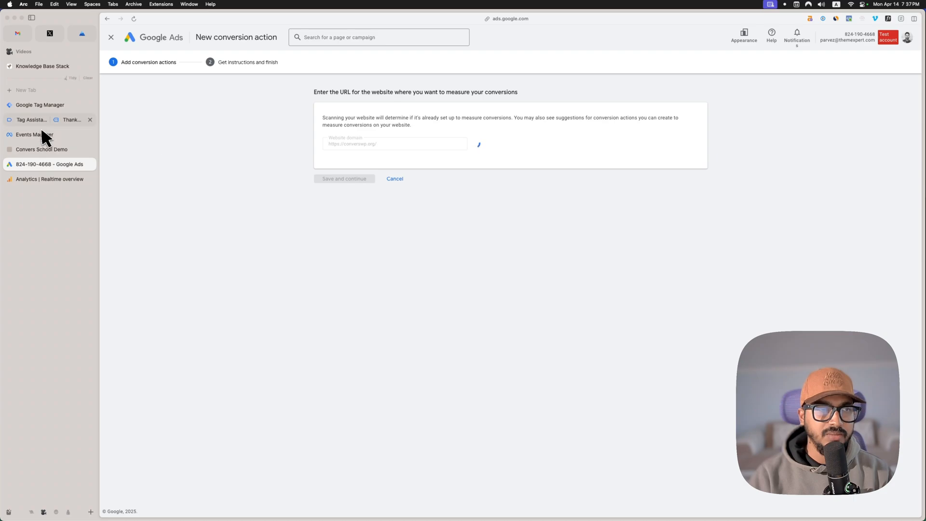
Step: Close the Thank You preview page and the Tag Assistant debug session
left_click(58, 122)
left_click(90, 119)
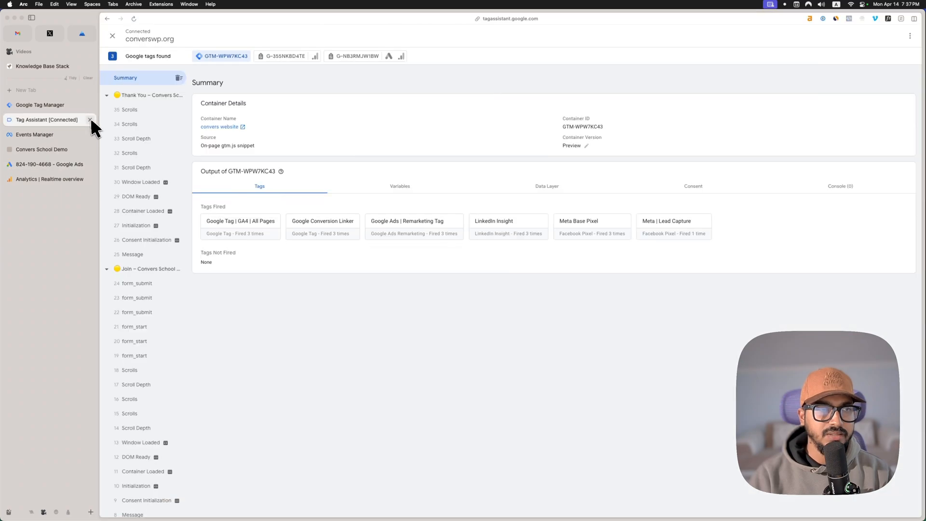
left_click(89, 119)
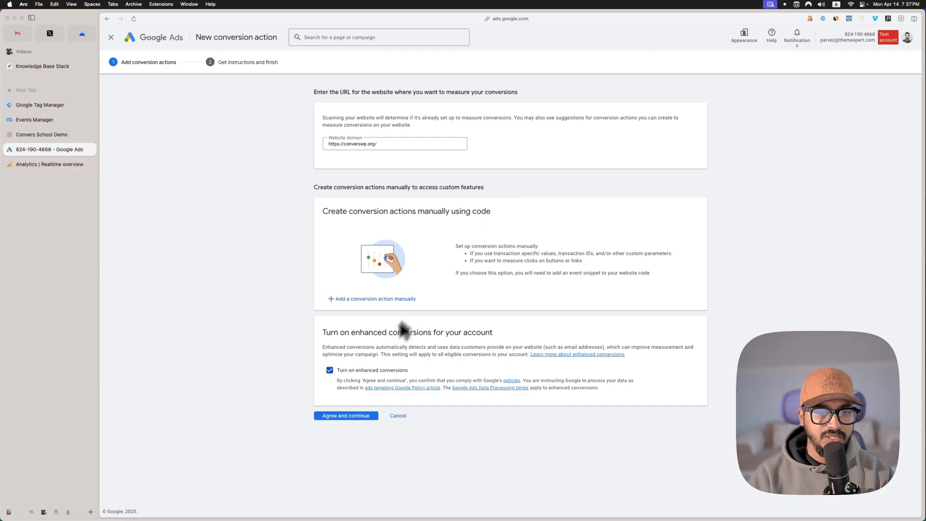
Step: Add a conversion action manually and set its goal category to Sign-up
left_click(340, 415)
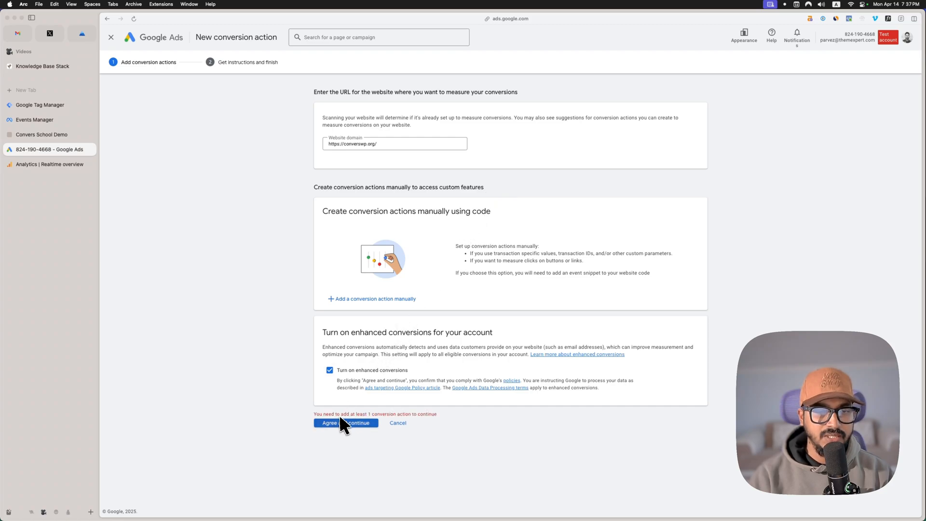
left_click(371, 299)
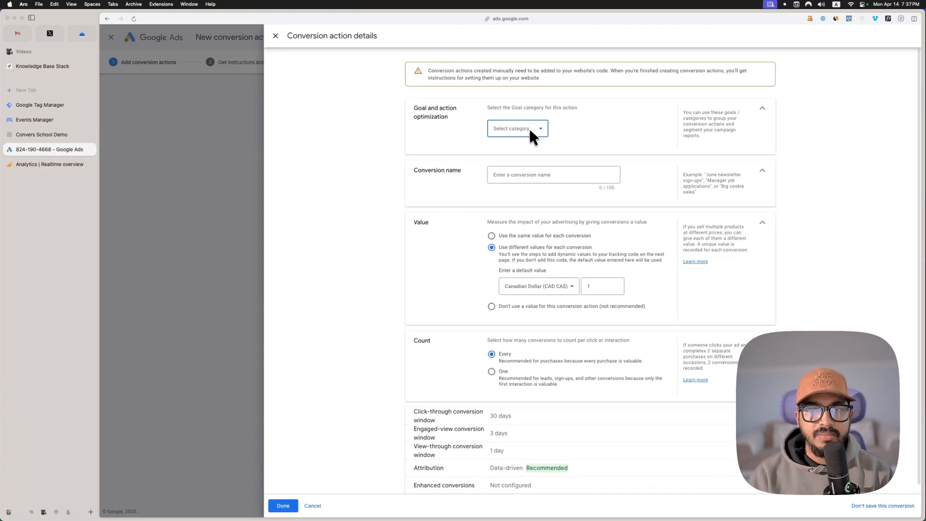
left_click(530, 130)
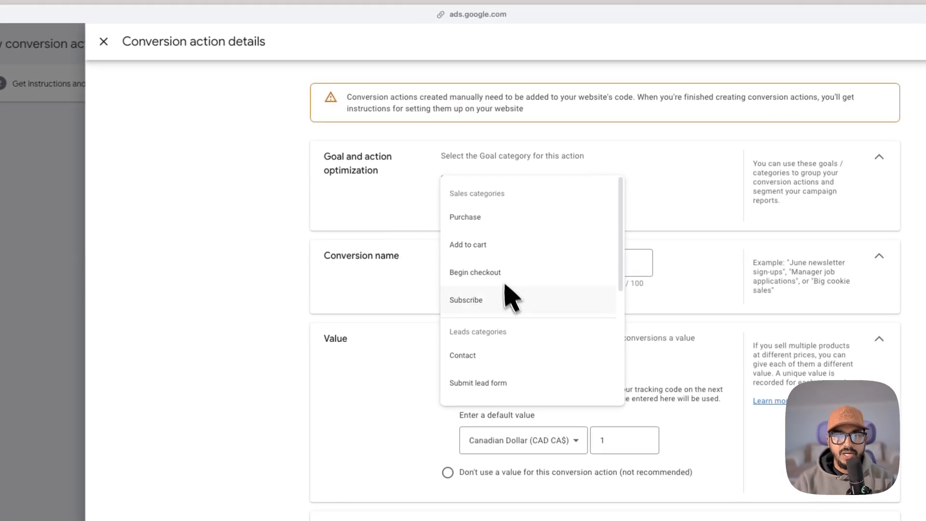
scroll(512, 340, "down", 3)
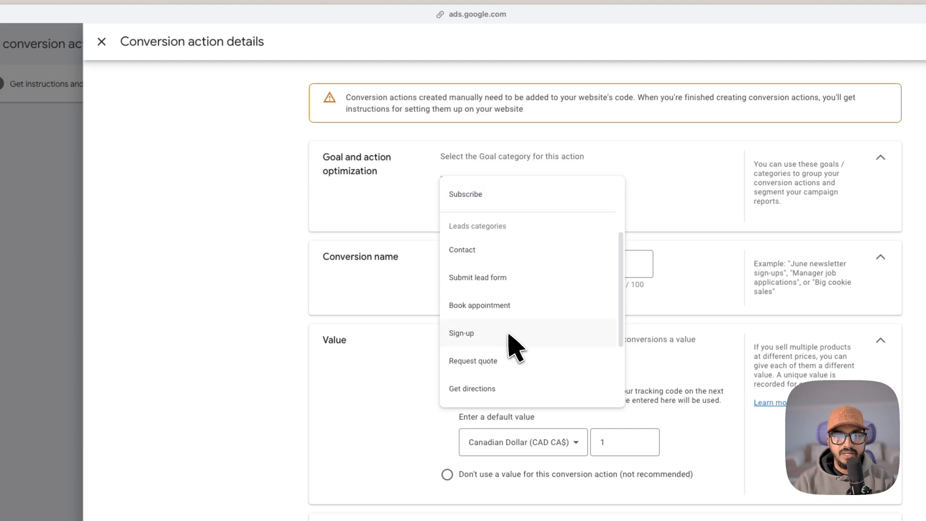
left_click(511, 340)
left_click(506, 198)
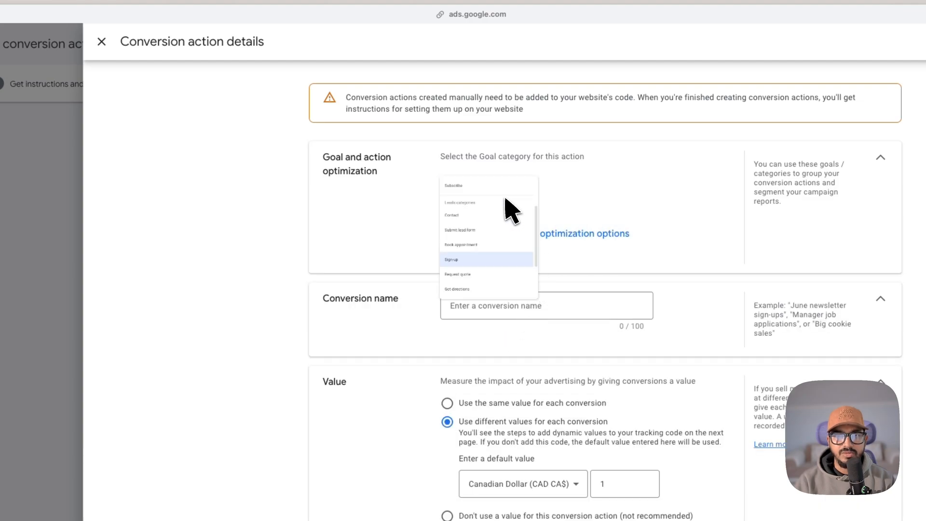
scroll(554, 280, "down", 3)
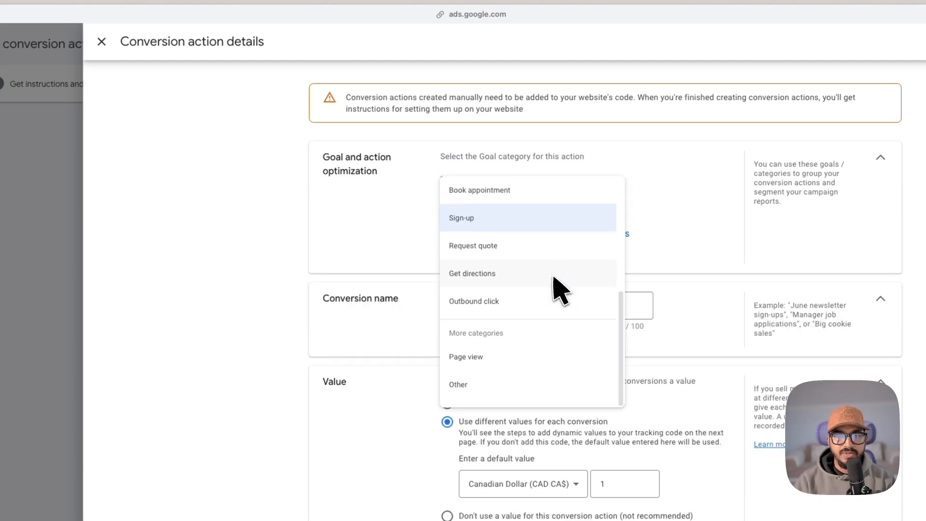
scroll(555, 278, "up", 5)
scroll(559, 289, "up", 1)
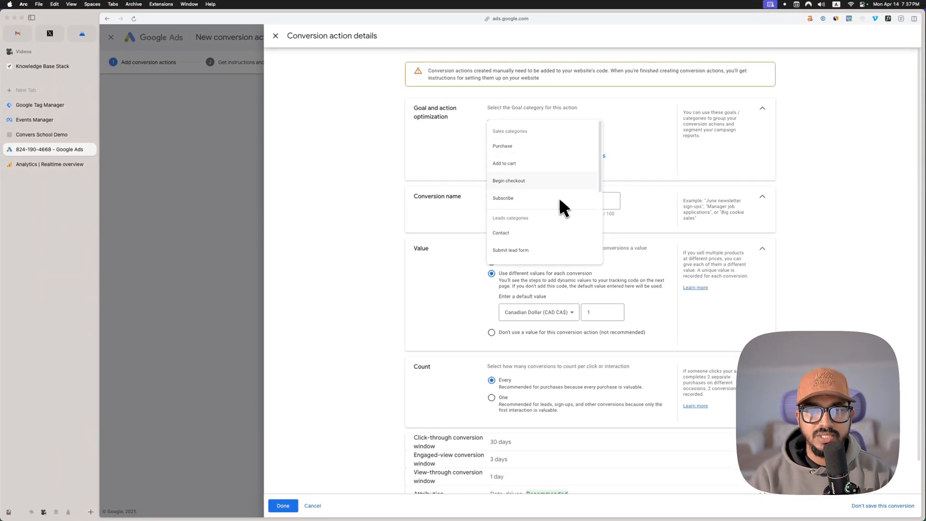
scroll(571, 202, "down", 2)
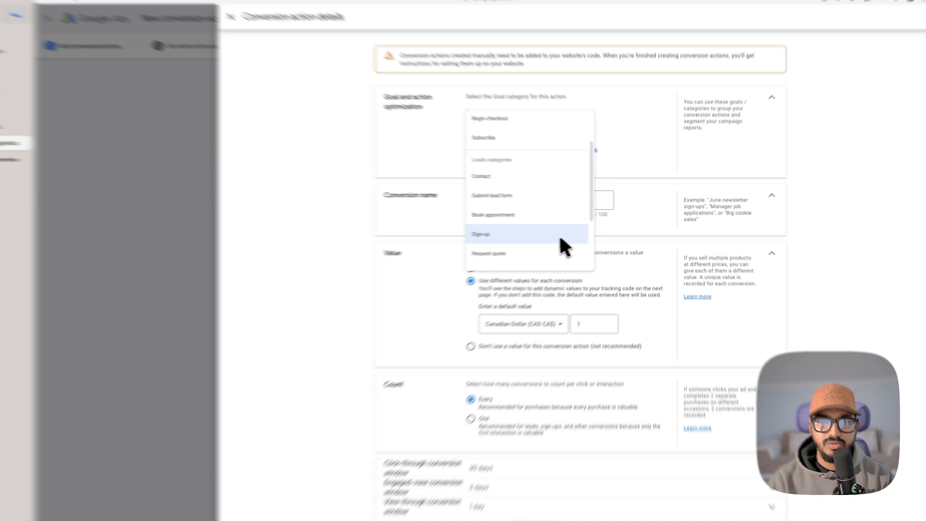
left_click(562, 232)
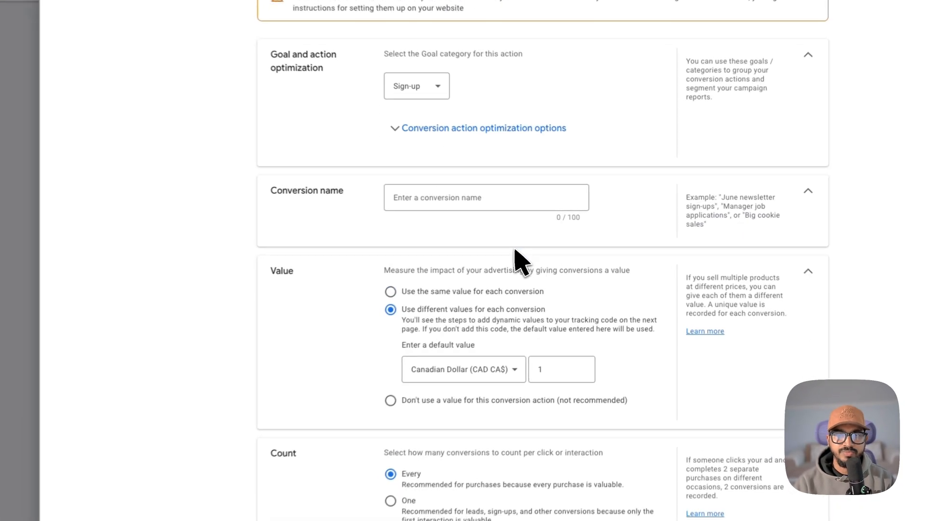
Step: Name the conversion action Sign Up
left_click(505, 206)
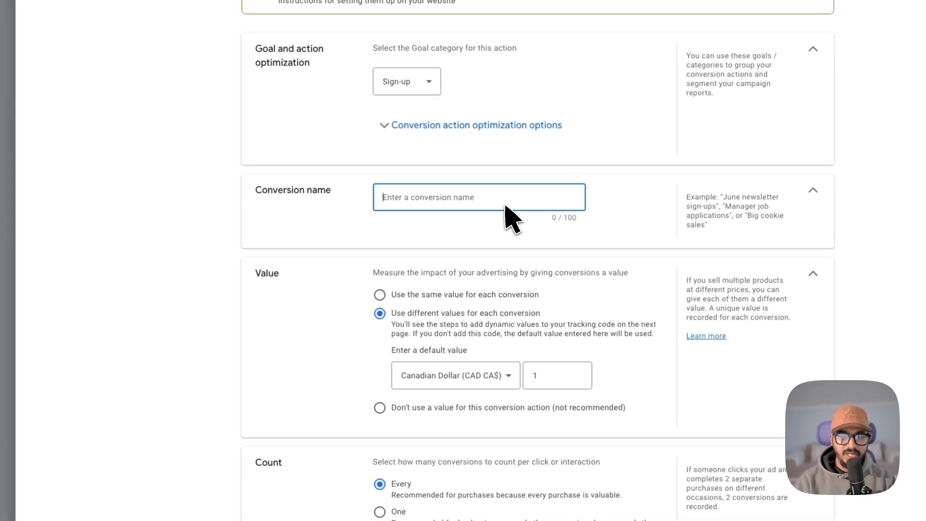
type("Sign UP")
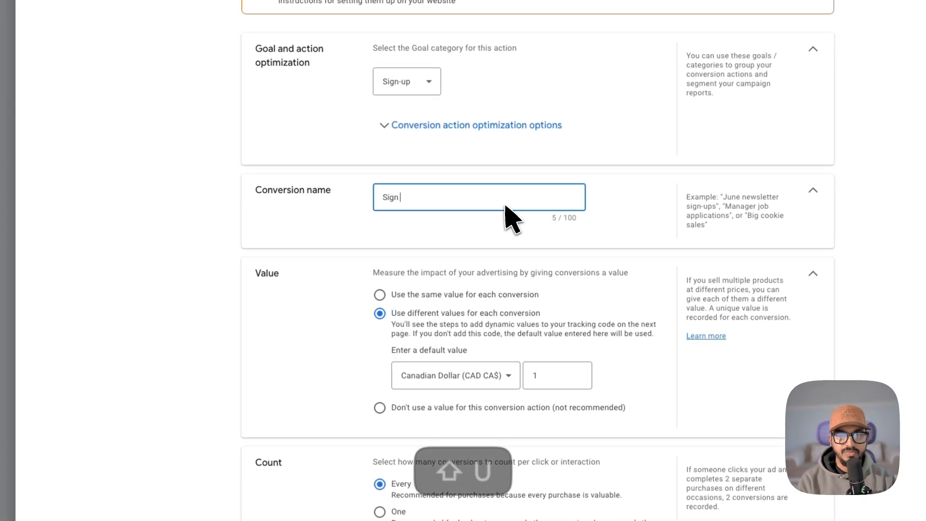
key("BackSpace")
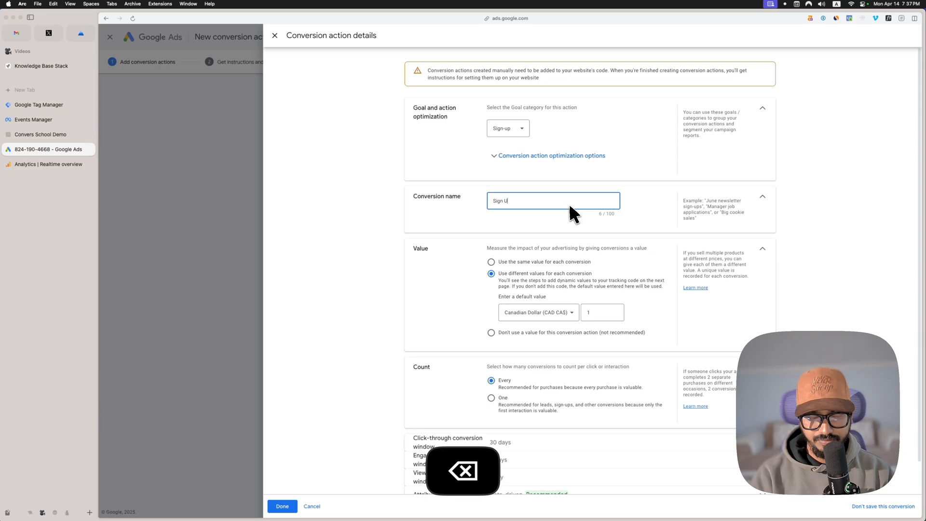
type("p")
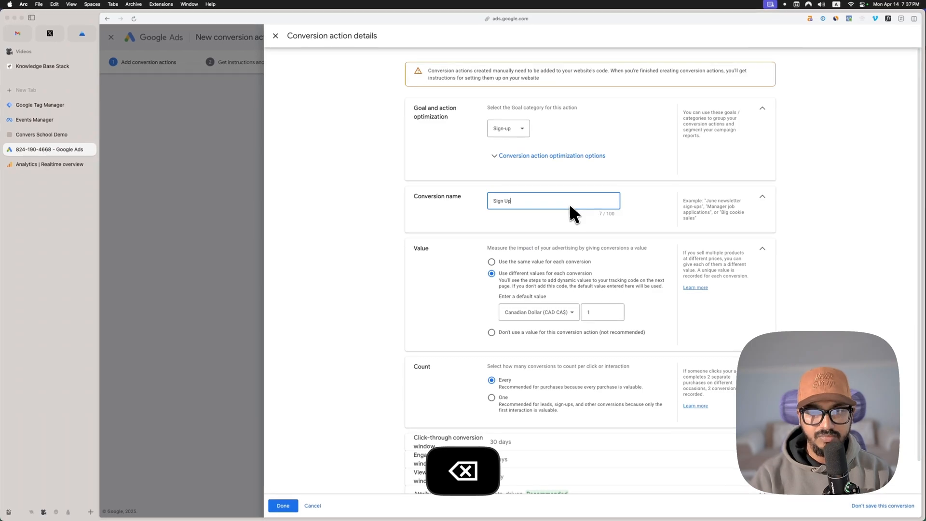
Step: Review the conversion action optimization options covering account default goals and the primary or secondary action choice
left_click(565, 156)
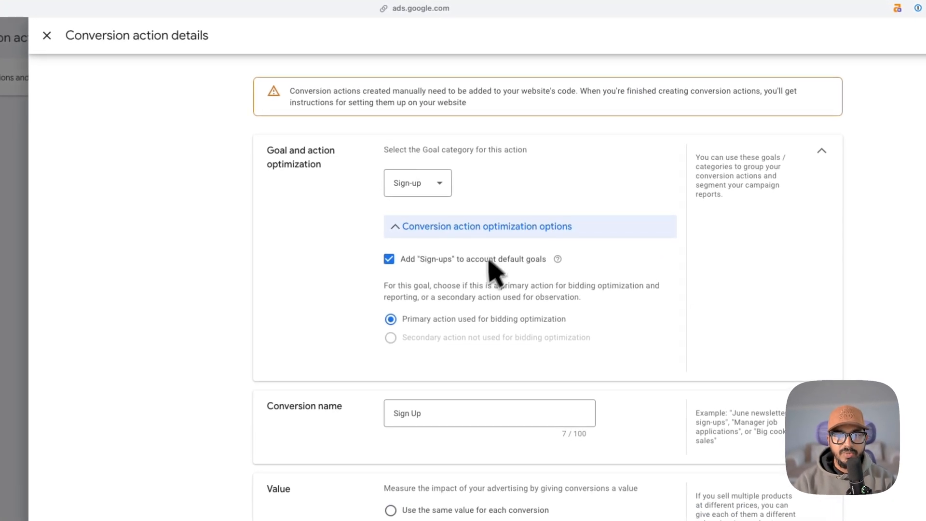
mouse_move(444, 323)
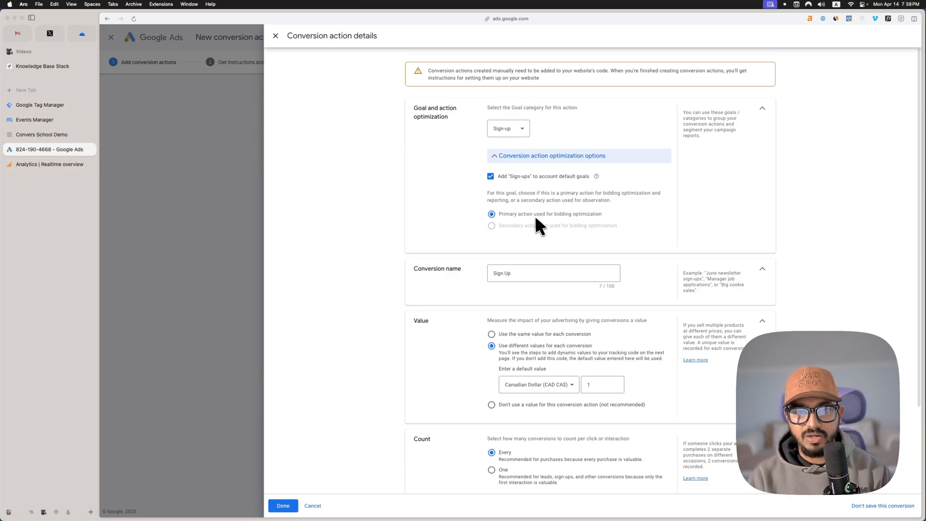
left_click(546, 183)
left_click(549, 184)
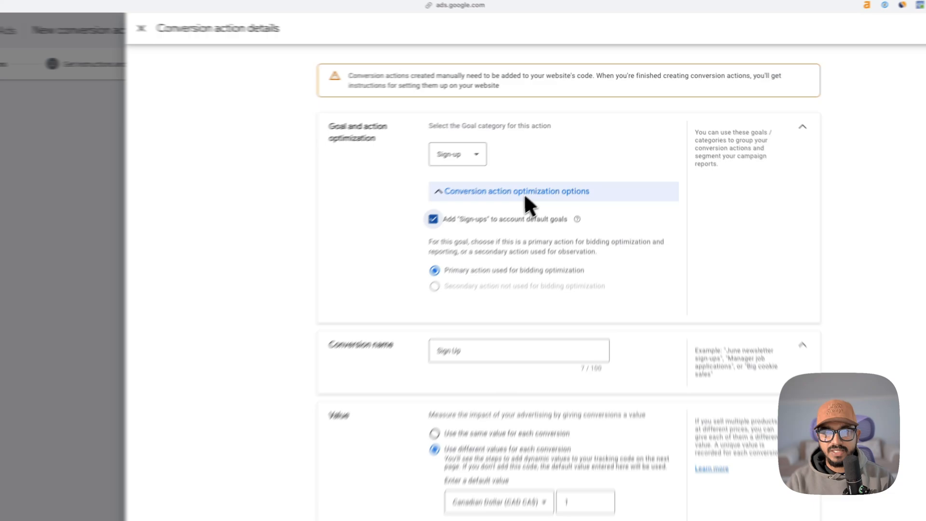
left_click(555, 159)
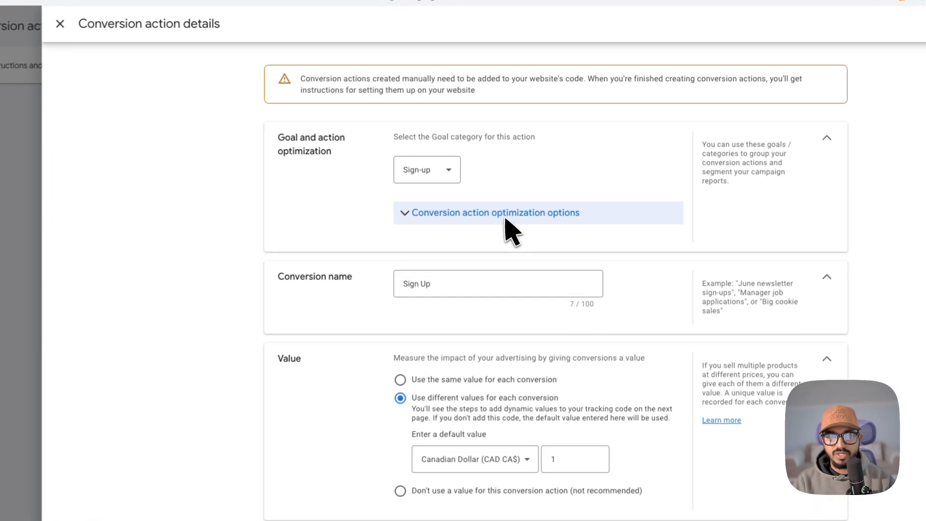
Step: Use the same value of 10 Canadian dollars for each conversion and set the count to One
scroll(488, 293, "down", 1)
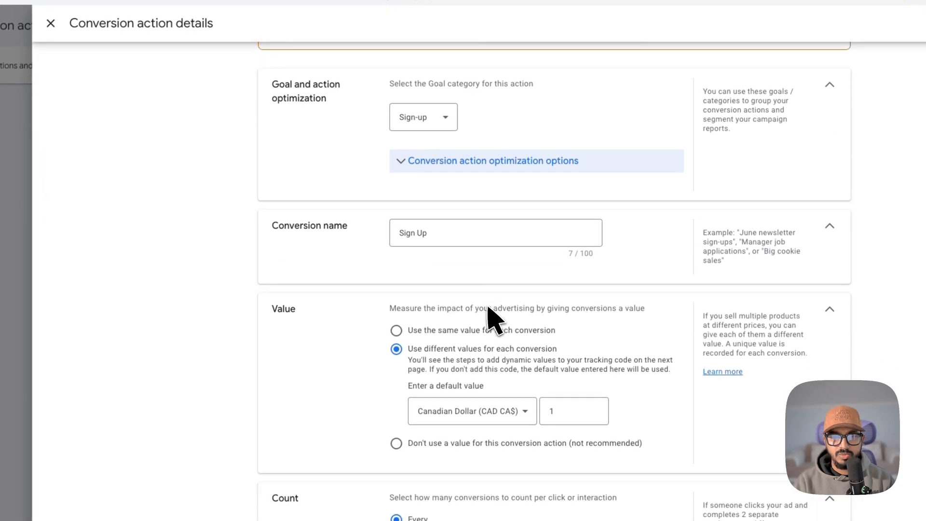
left_click(468, 332)
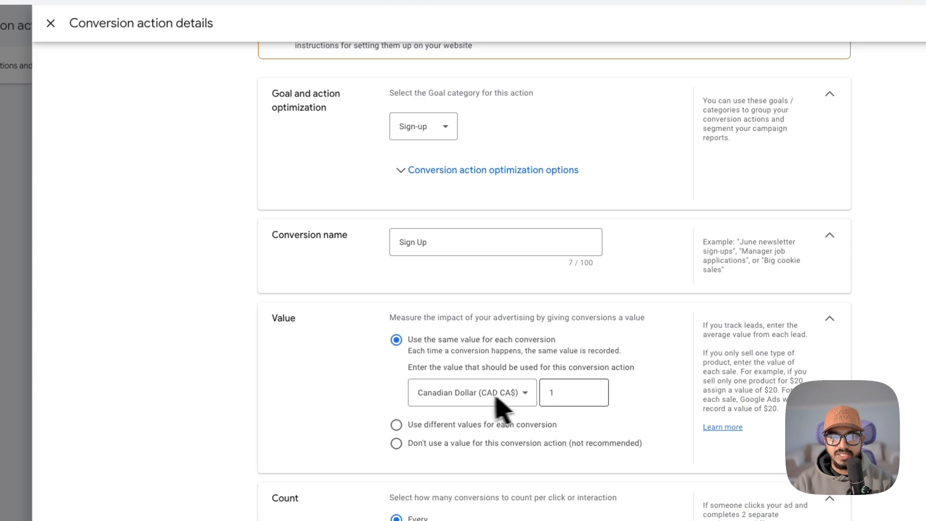
left_click(570, 396)
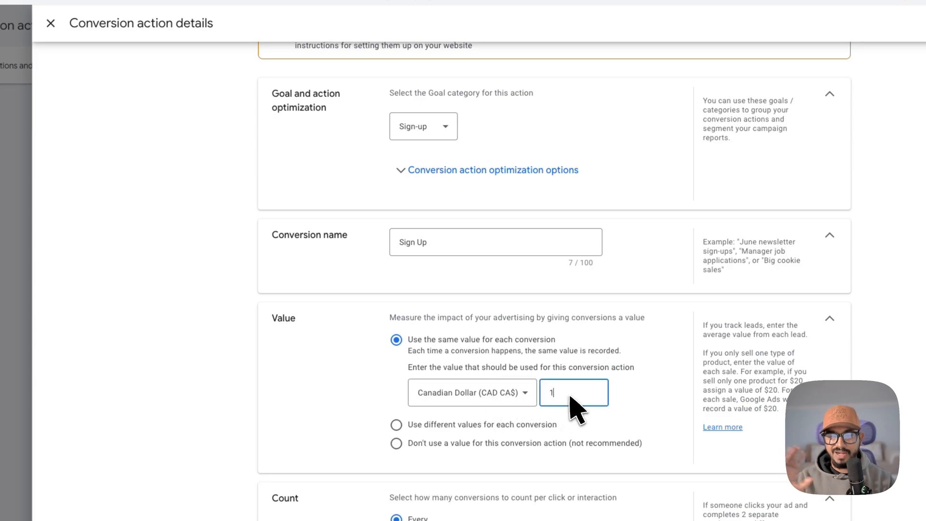
type("0")
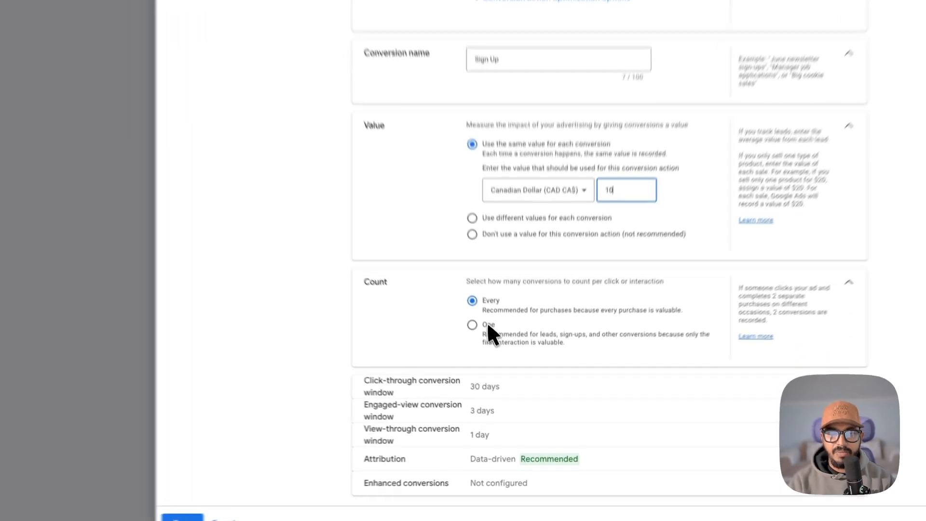
left_click(503, 365)
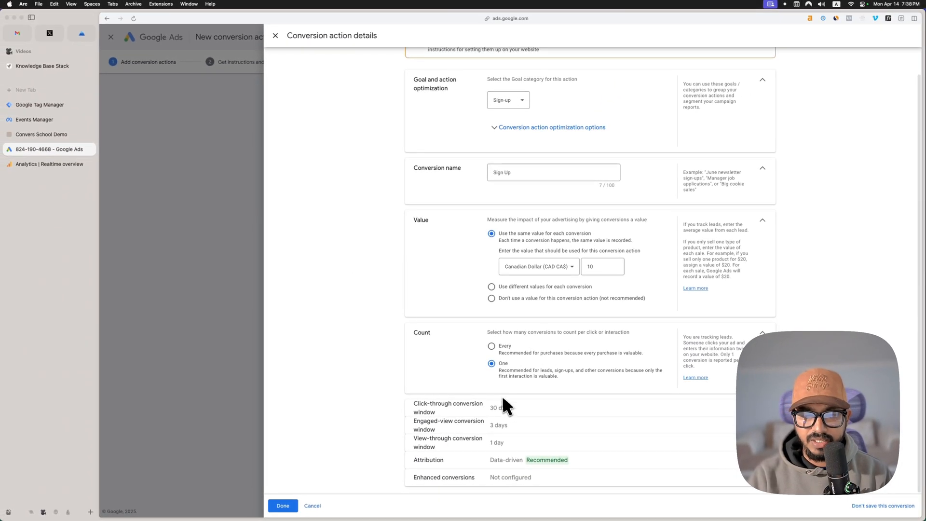
Step: Save the Sign Up conversion action and proceed to its Google Tag Manager instructions with the Conversion ID
left_click(283, 506)
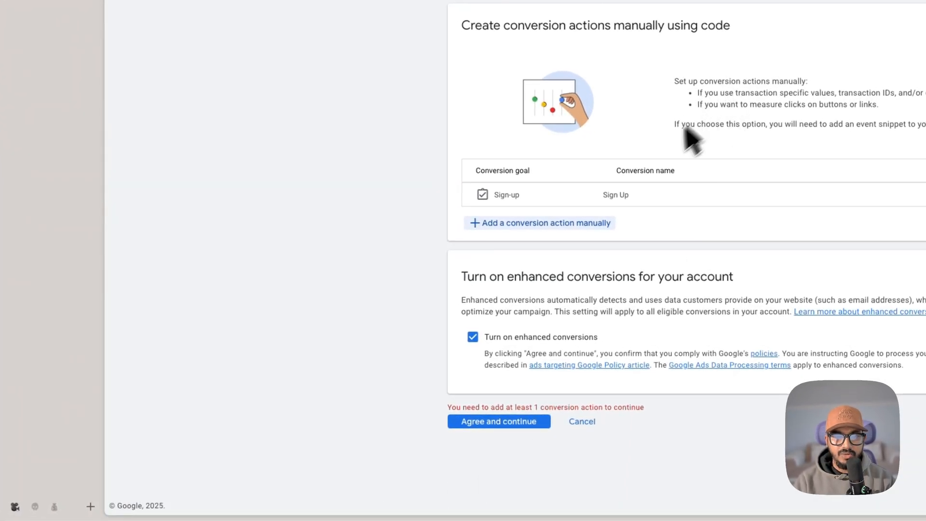
left_click(520, 420)
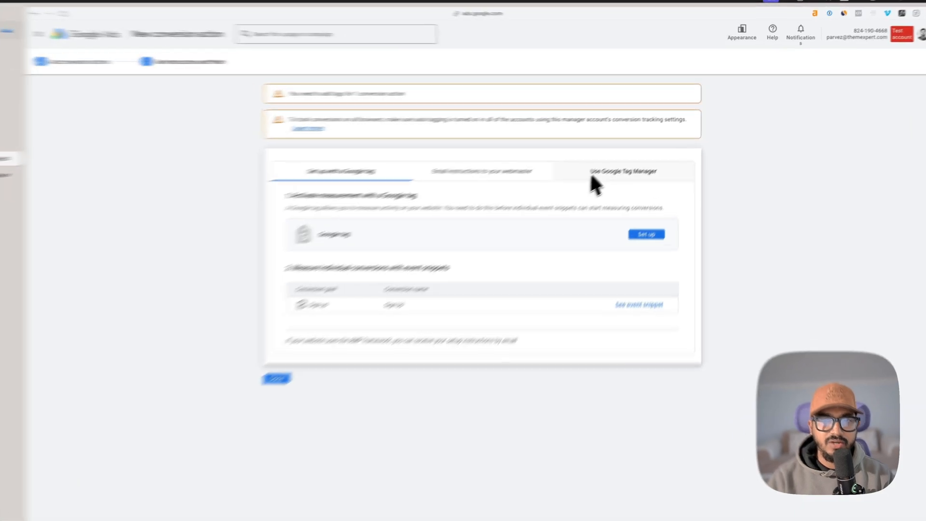
left_click(627, 162)
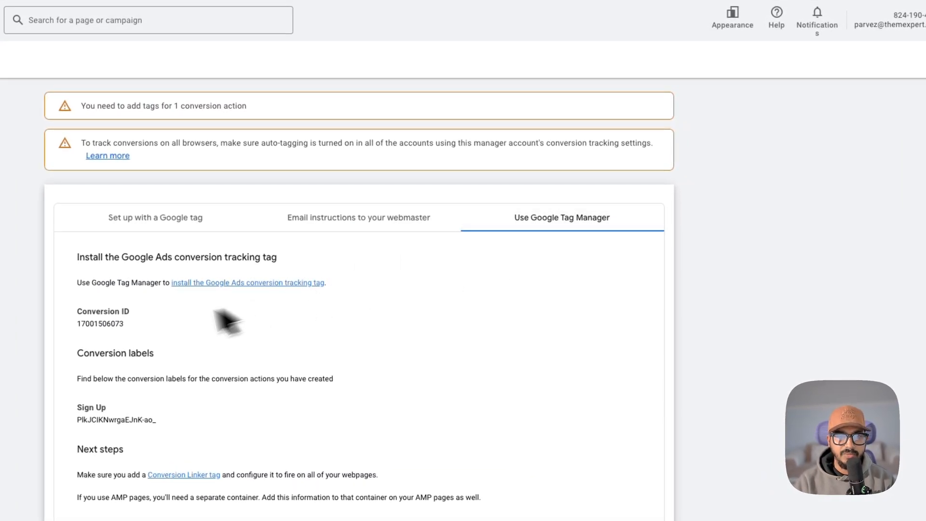
double_click(119, 327)
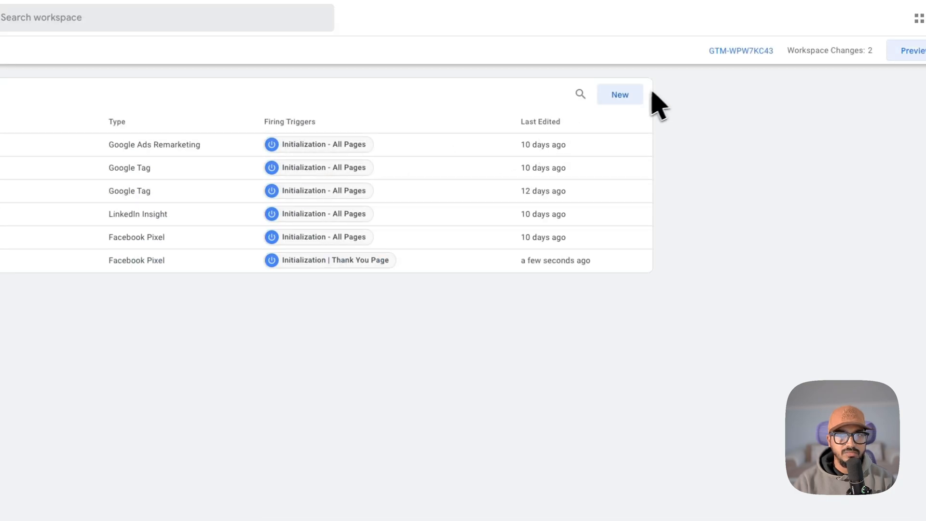
Step: Switch to Google Tag Manager and configure a new tag with the Google Ads Conversion Tracking type
left_click(636, 94)
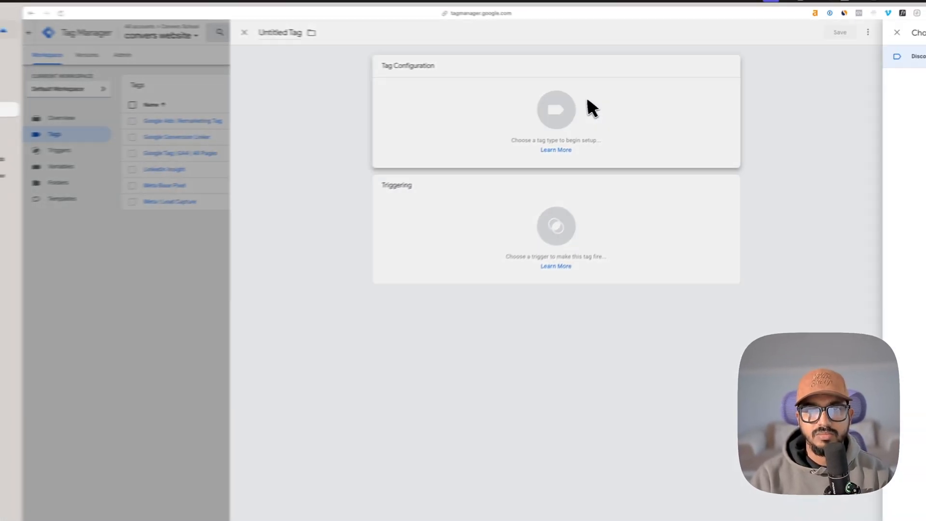
left_click(635, 96)
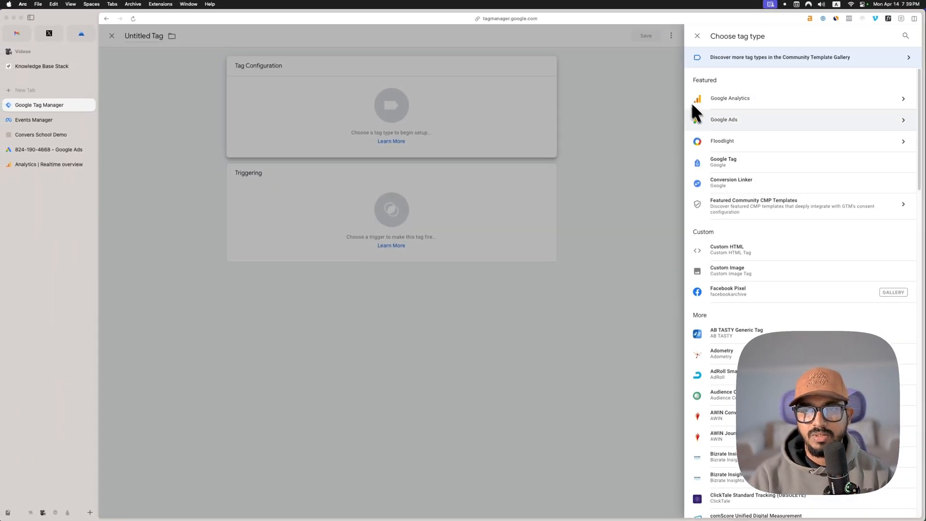
left_click(734, 120)
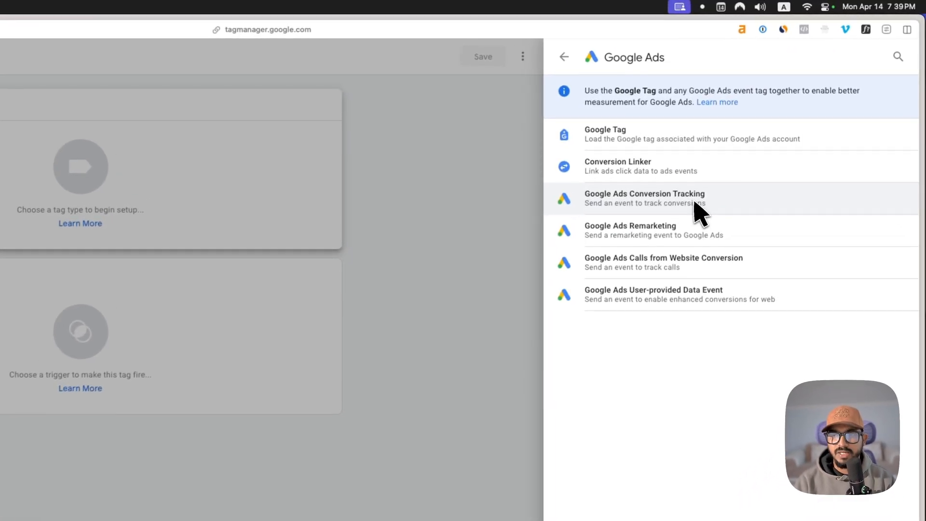
left_click(785, 125)
left_click(254, 224)
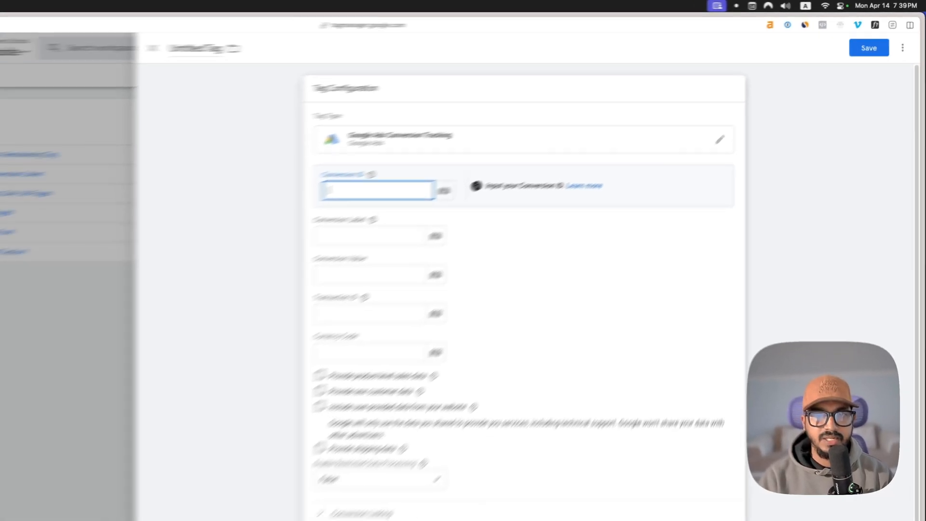
type("{{")
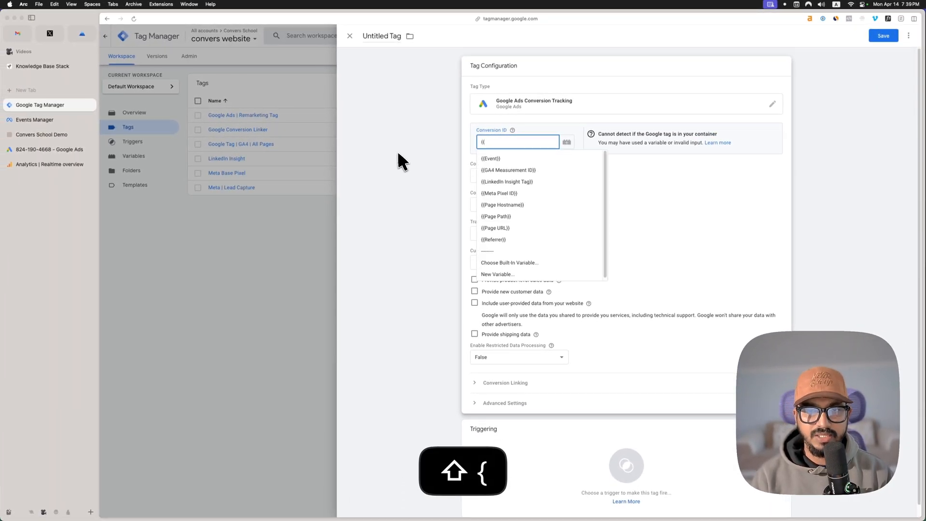
key("Down")
key("Down")
key("Down")
key("Down")
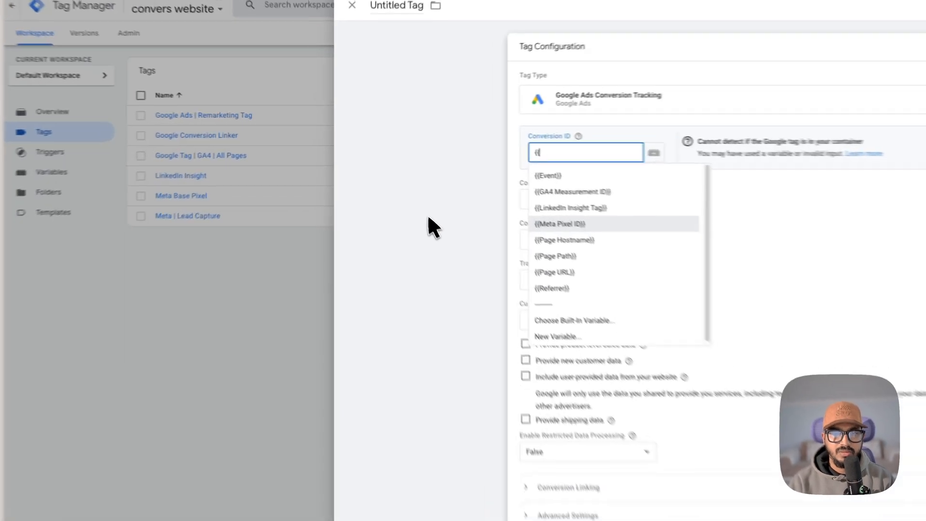
left_click(404, 192)
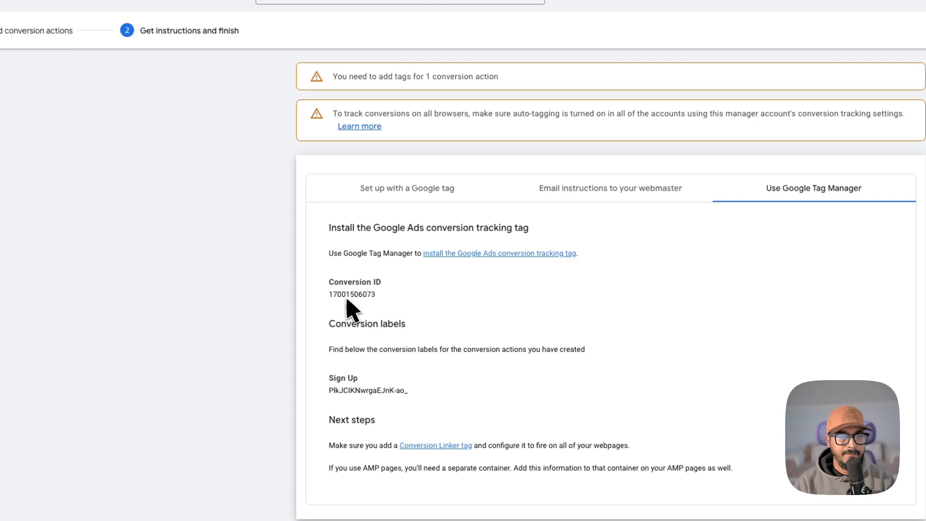
Step: Copy the Conversion ID from Google Ads and enter it as the Conversion ID of the new Tag Manager tag
double_click(351, 296)
key("super+c")
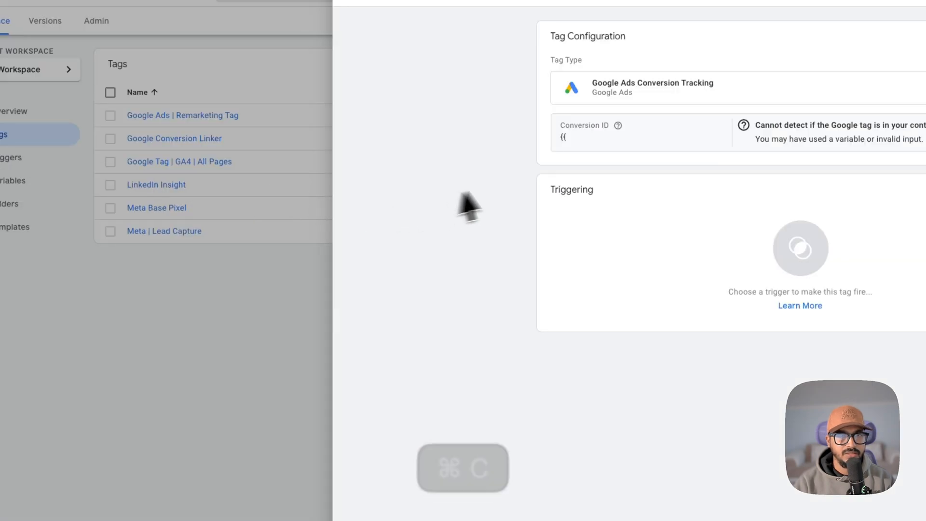
left_click(597, 145)
left_click(612, 164)
key("super+a")
key("super+v")
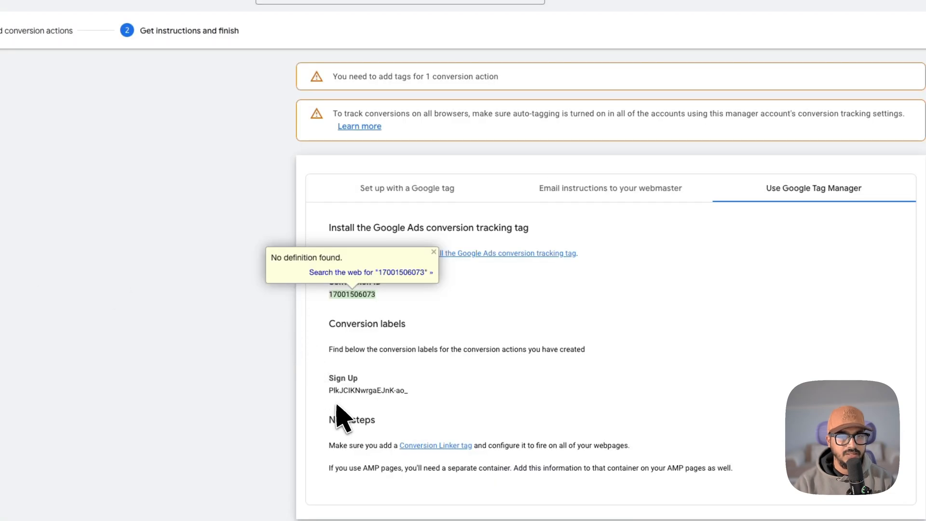
Step: Copy the Sign Up conversion label from Google Ads and enter it as the Conversion Label of the new Tag Manager tag
left_click_drag(328, 397, 373, 401)
left_click(376, 402)
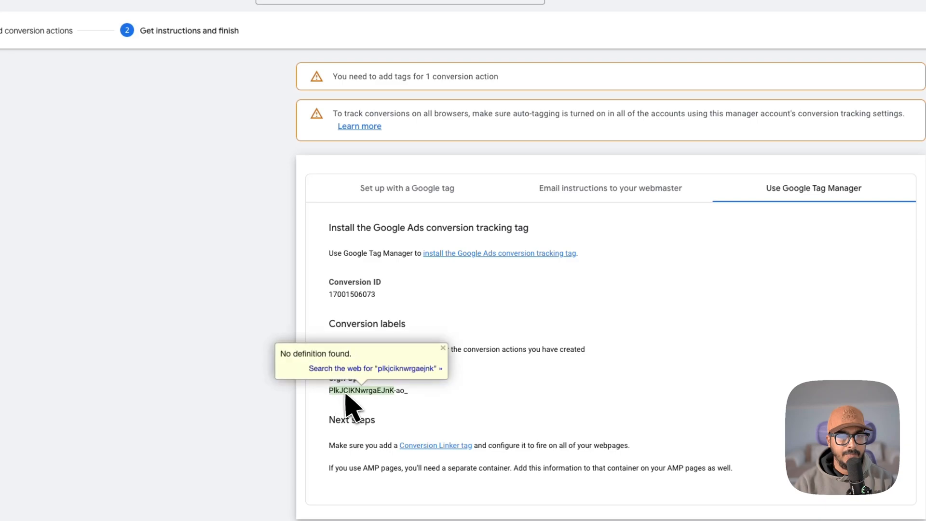
key("shift+Right")
key("shift+Right")
key("shift+Right")
key("shift+Right")
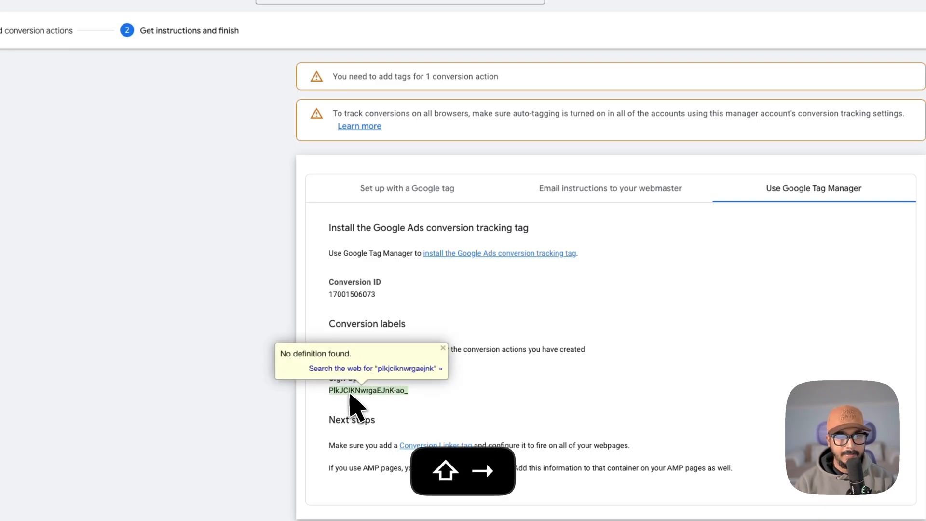
key("super+c")
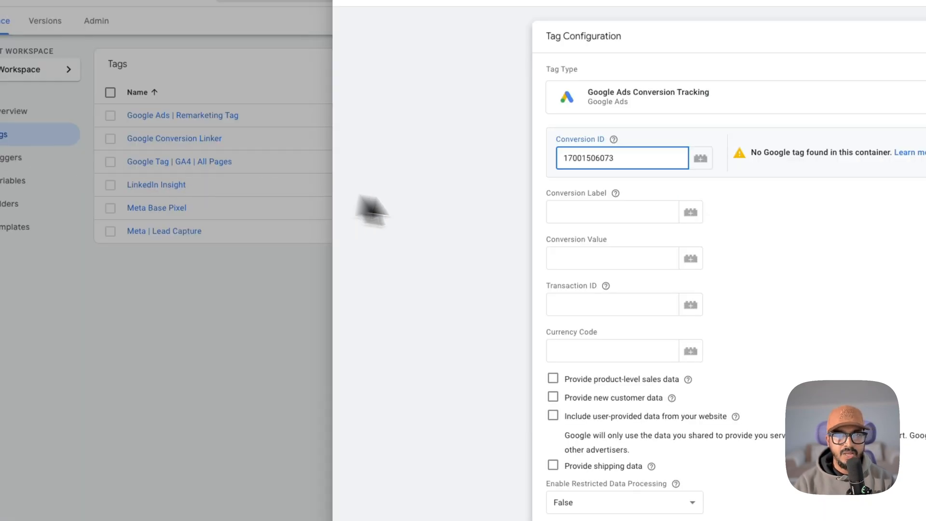
left_click(628, 216)
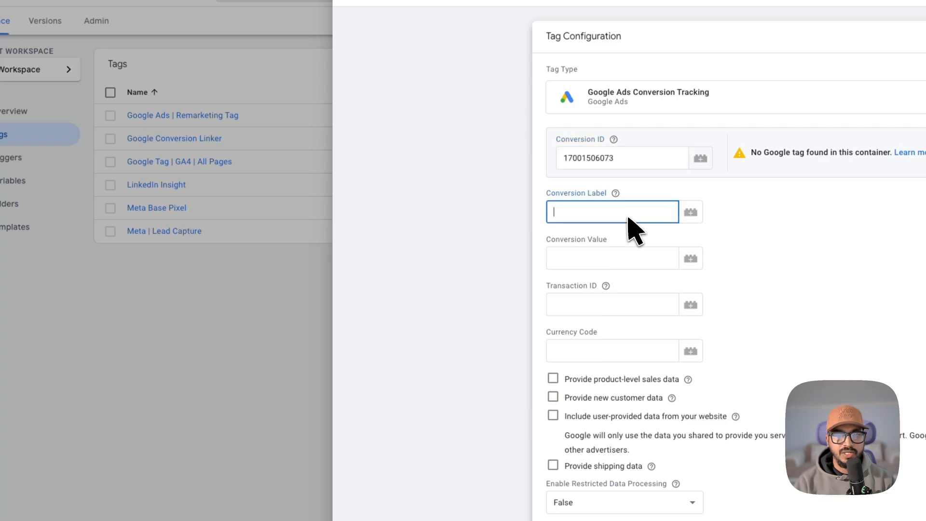
key("super+v")
left_click(626, 256)
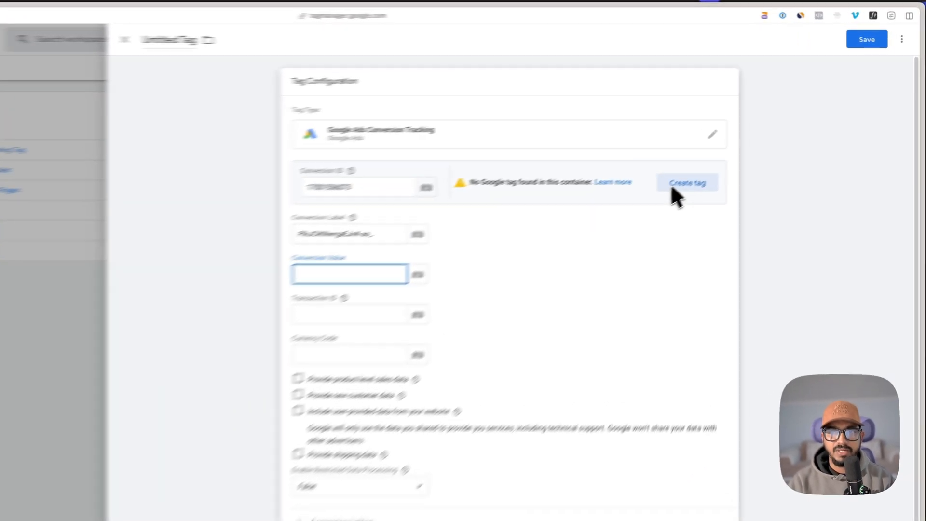
Step: Create the missing Google tag for this Conversion ID, name it "Google Tag | Google Ads" and save it
left_click(745, 140)
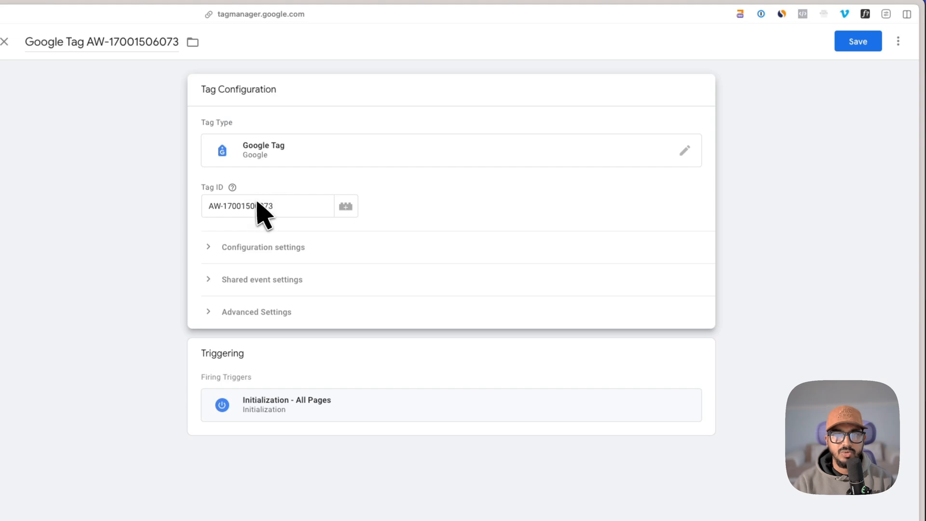
key("Left")
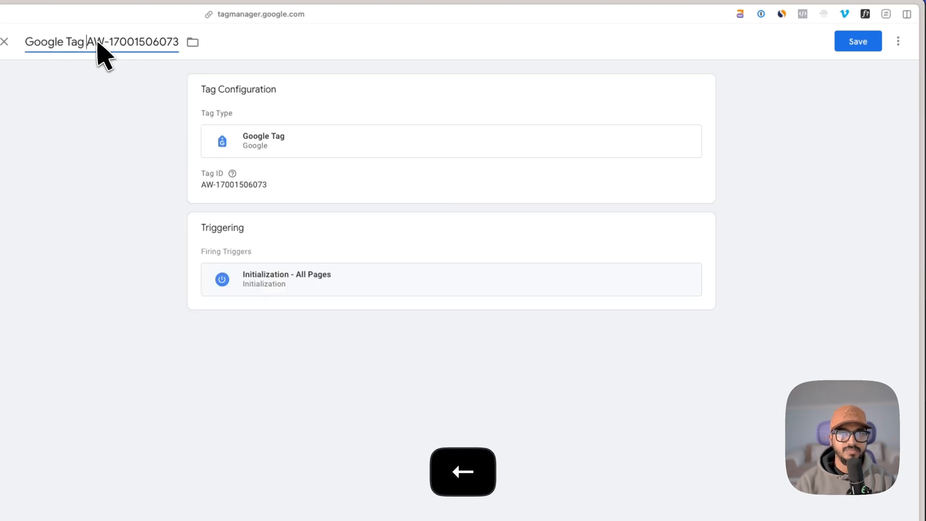
key("Left")
key("Right")
key("super+shift+Right")
type("| Google A")
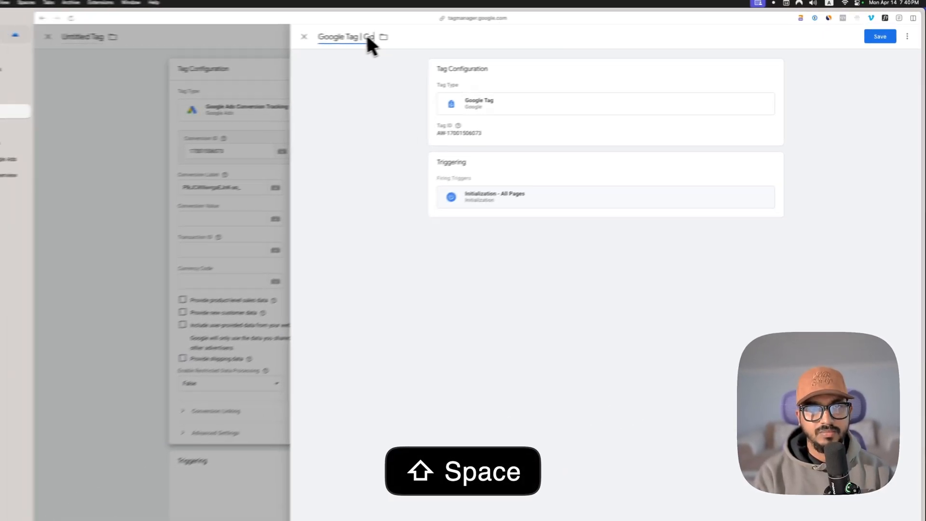
type("ds")
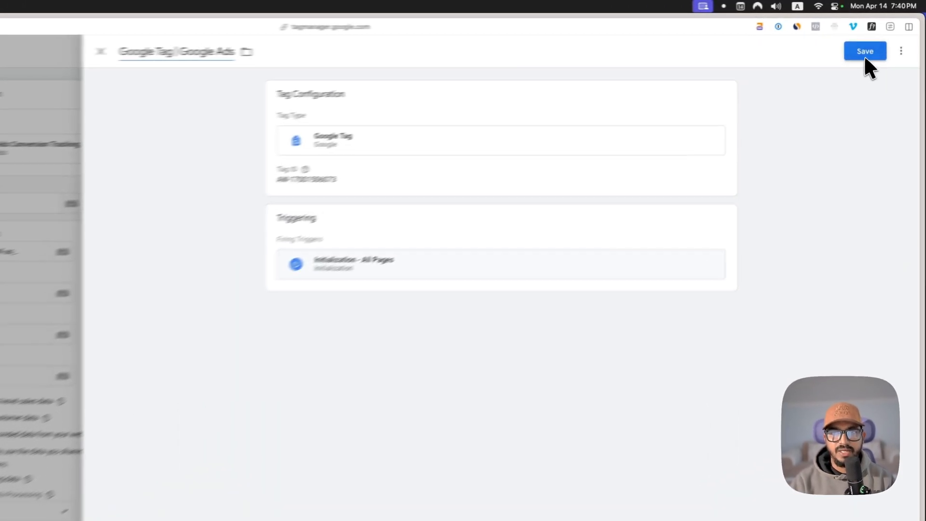
left_click(864, 52)
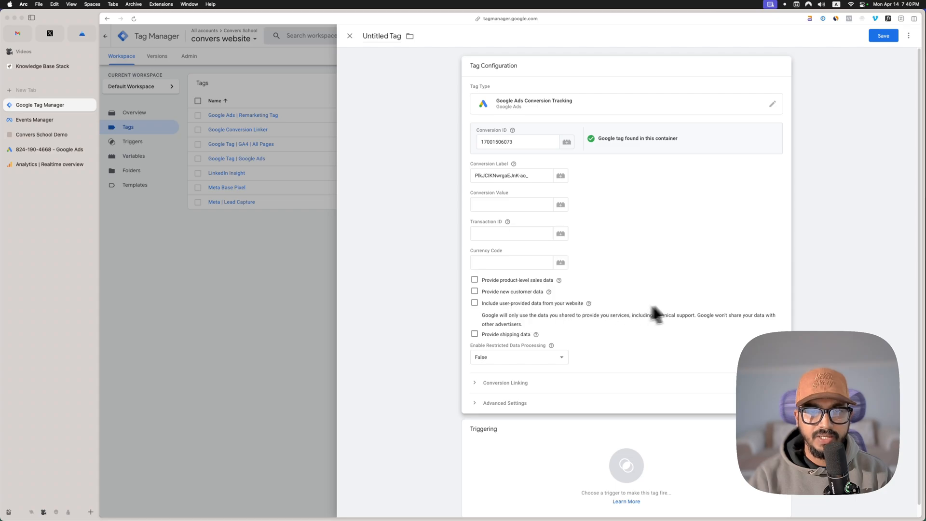
Step: Assign the "Initialization | Thank You Page" trigger to the untitled Google Ads Conversion Tracking tag
scroll(674, 232, "down", 1)
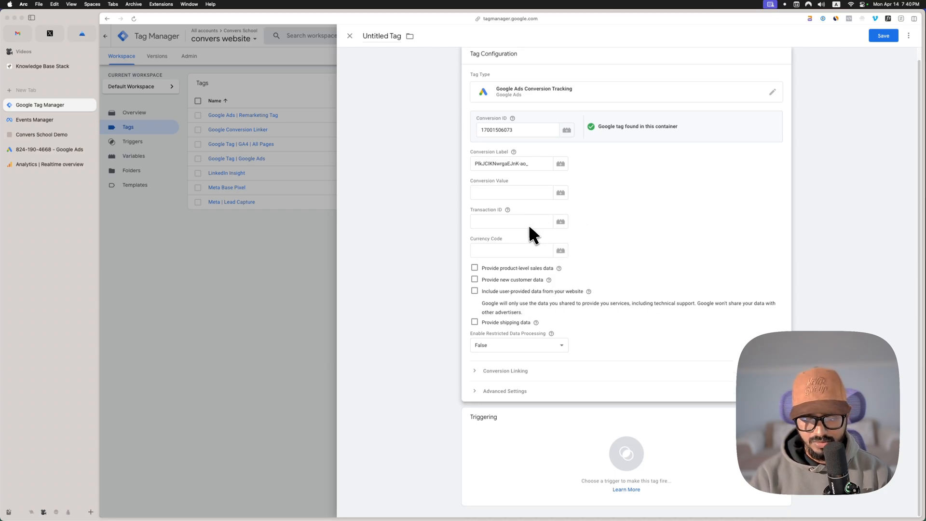
key("super+alt+p")
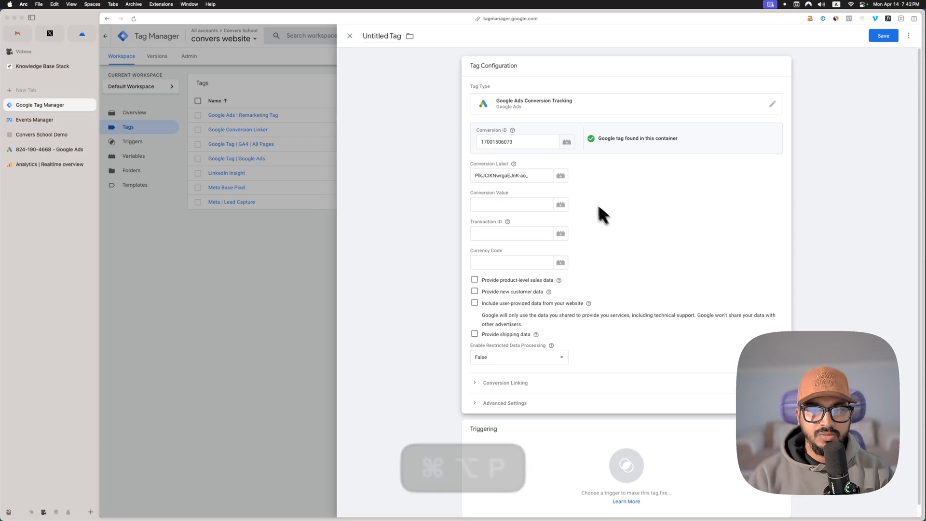
left_click(579, 464)
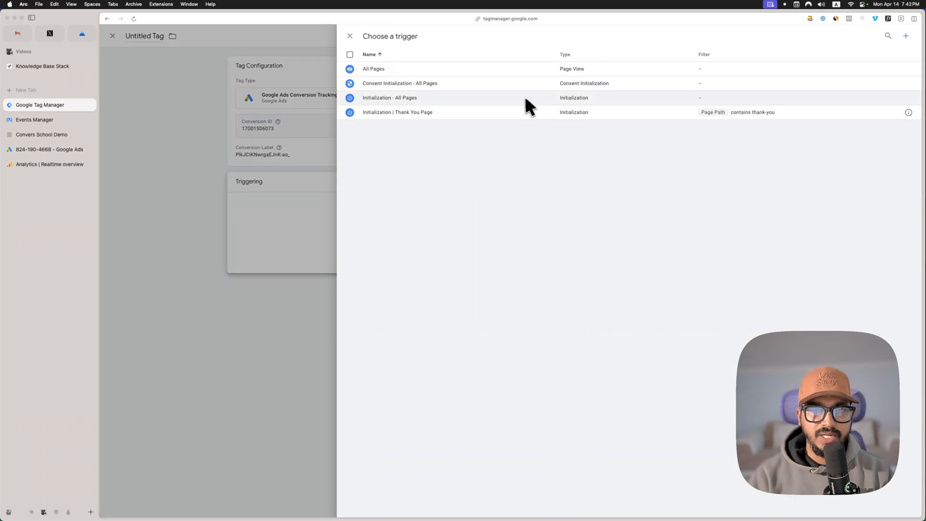
left_click(429, 112)
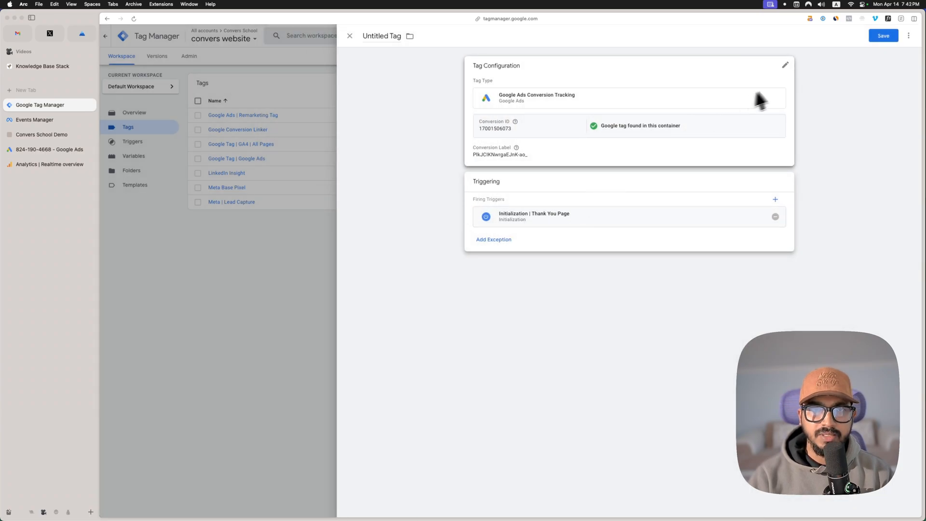
Step: Rename the conversion tracking tag as "Google Ads | Conversion" and save it
left_click(374, 35)
key("super+a")
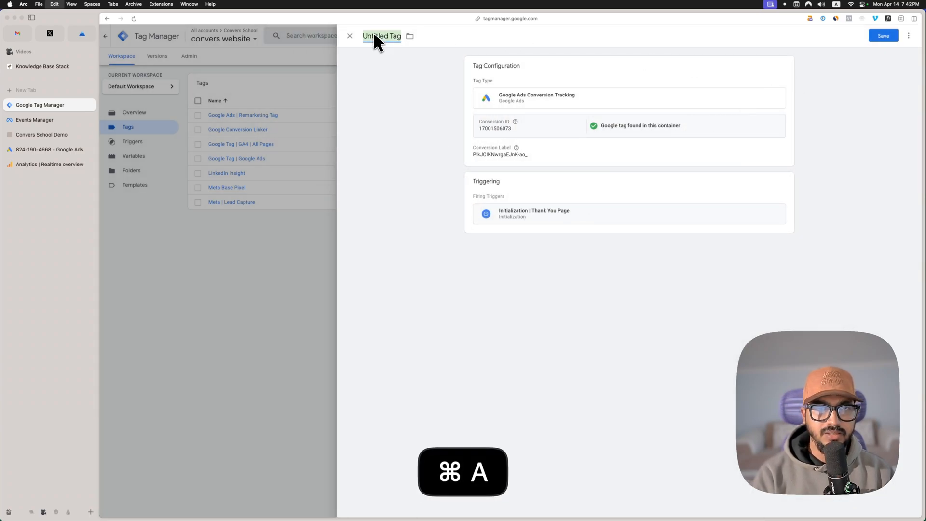
type("Goo")
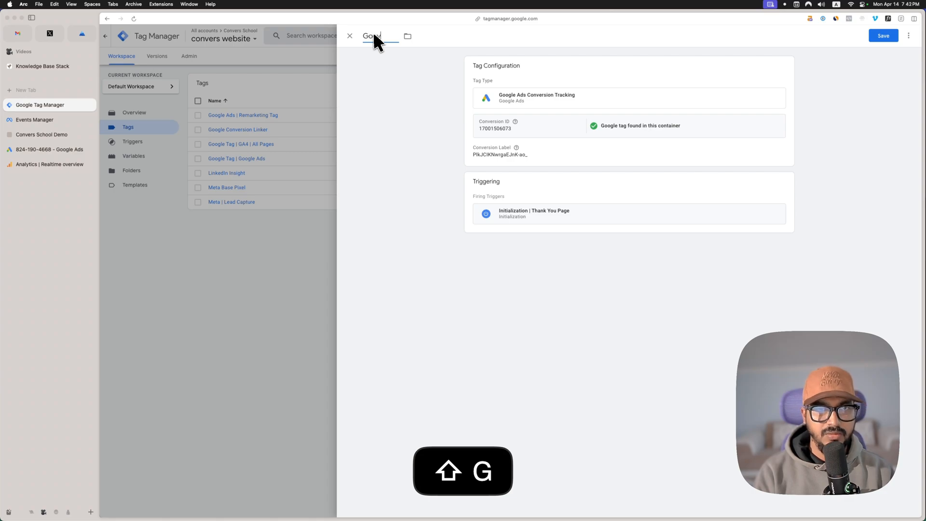
type("vel A")
key("BackSpace")
key("BackSpace")
key("BackSpace")
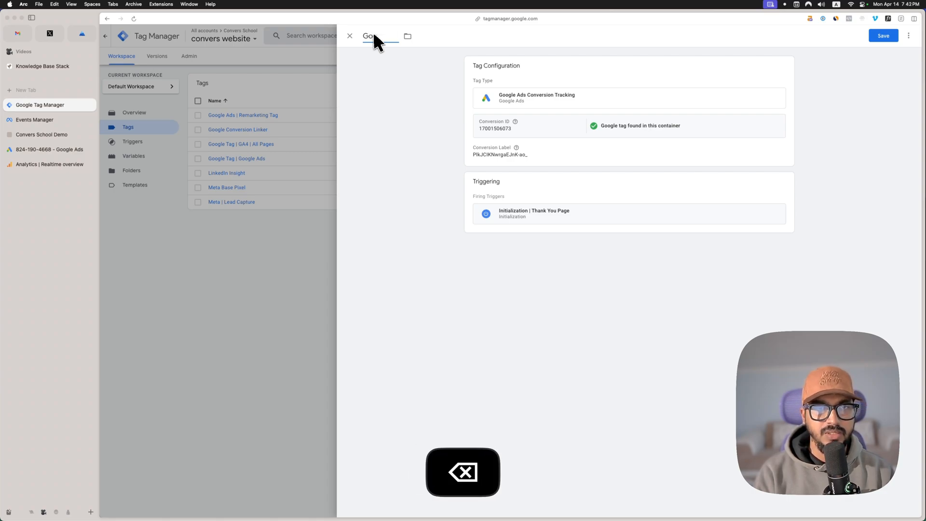
type("gle Ads |")
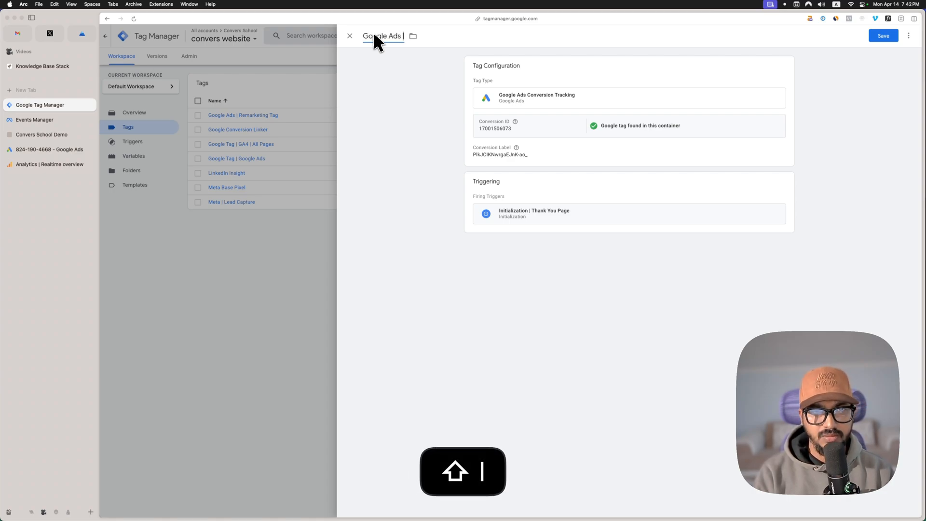
type(" Converti")
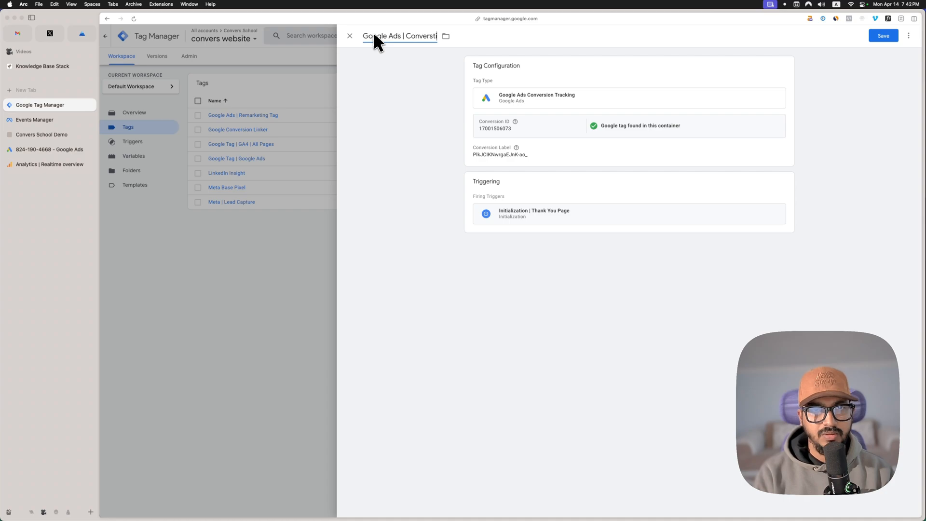
type("on")
key("BackSpace")
key("BackSpace")
key("BackSpace")
key("BackSpace")
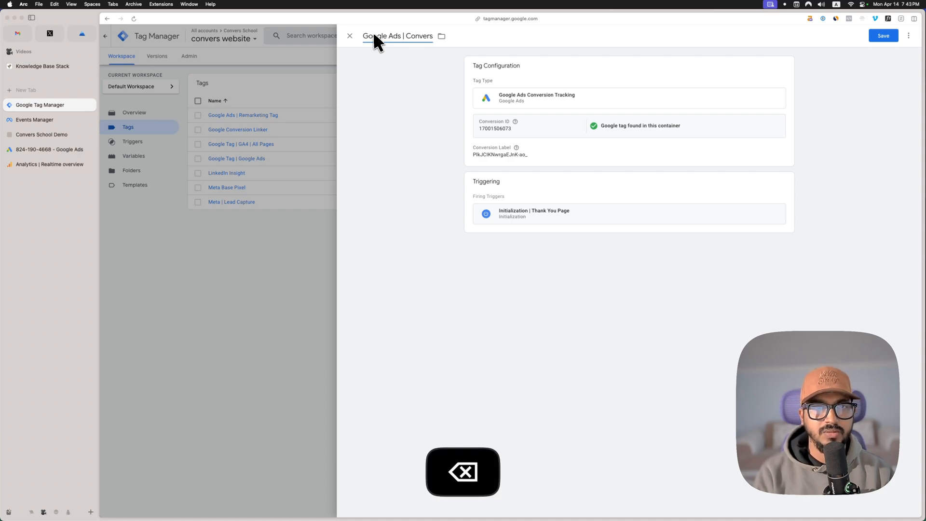
type("ion")
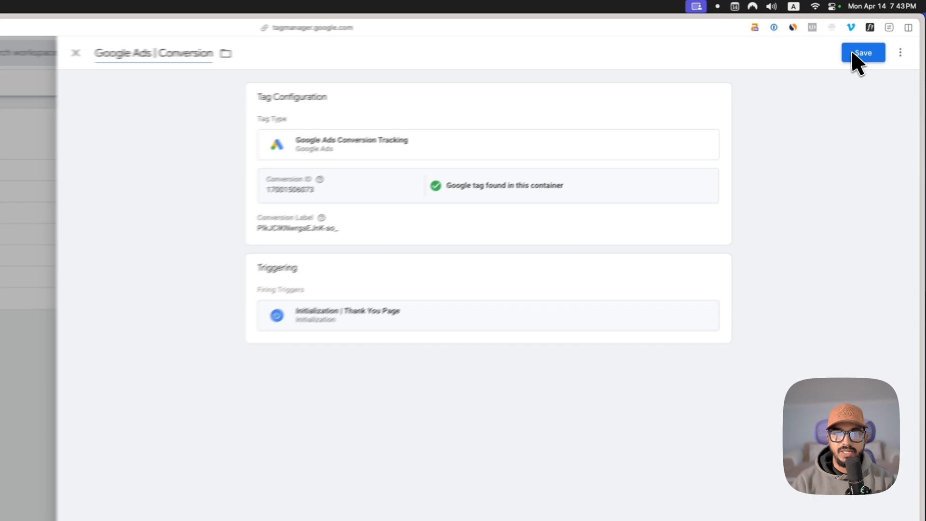
left_click(877, 36)
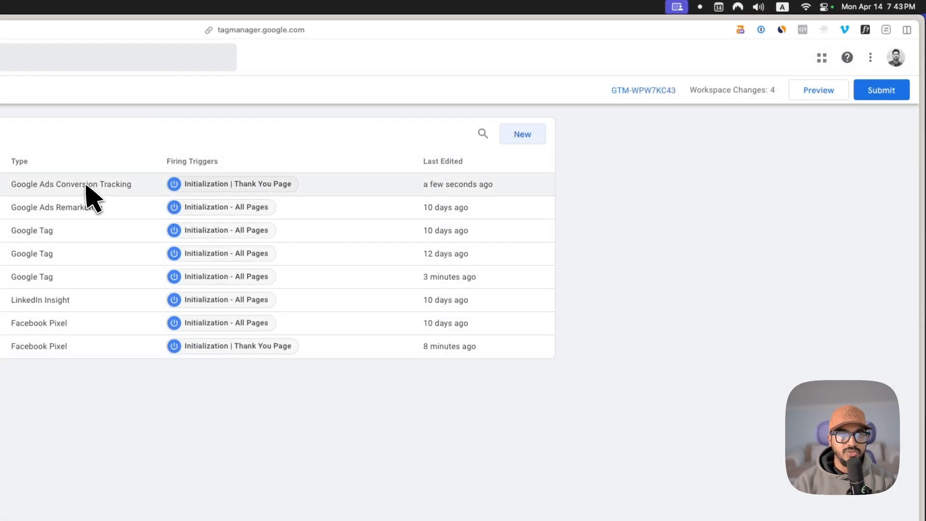
left_click(830, 95)
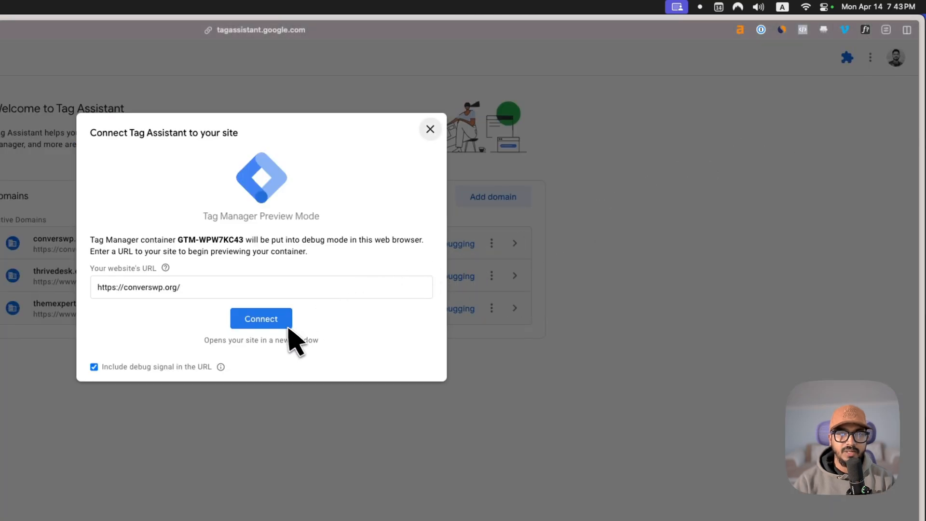
left_click(282, 321)
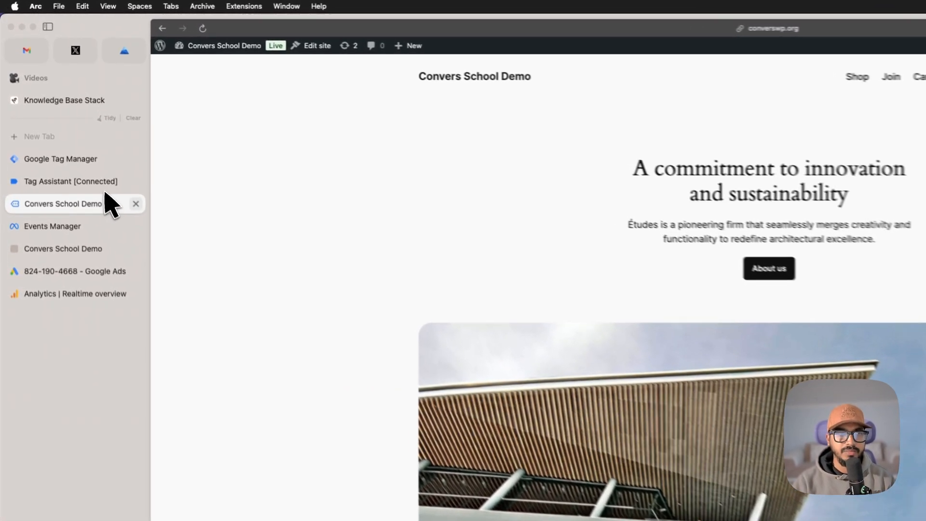
left_click_drag(71, 135, 73, 121)
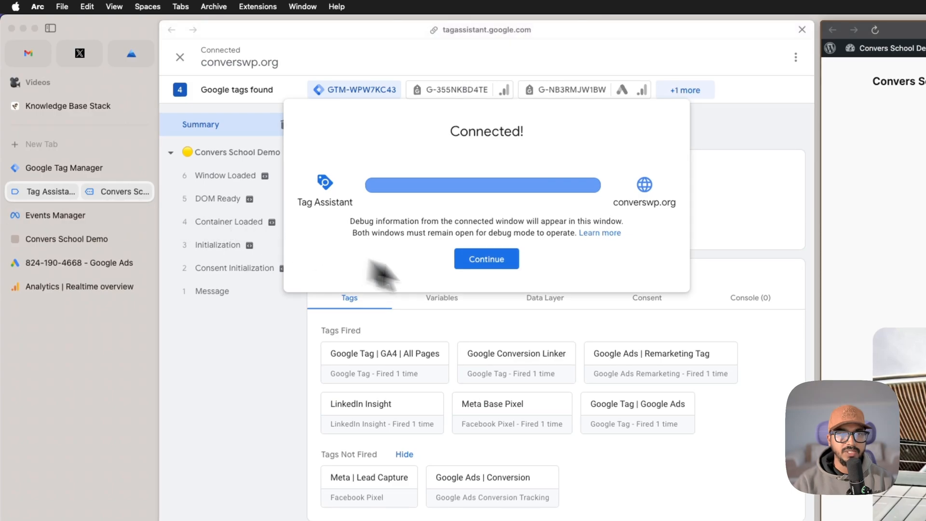
left_click(508, 263)
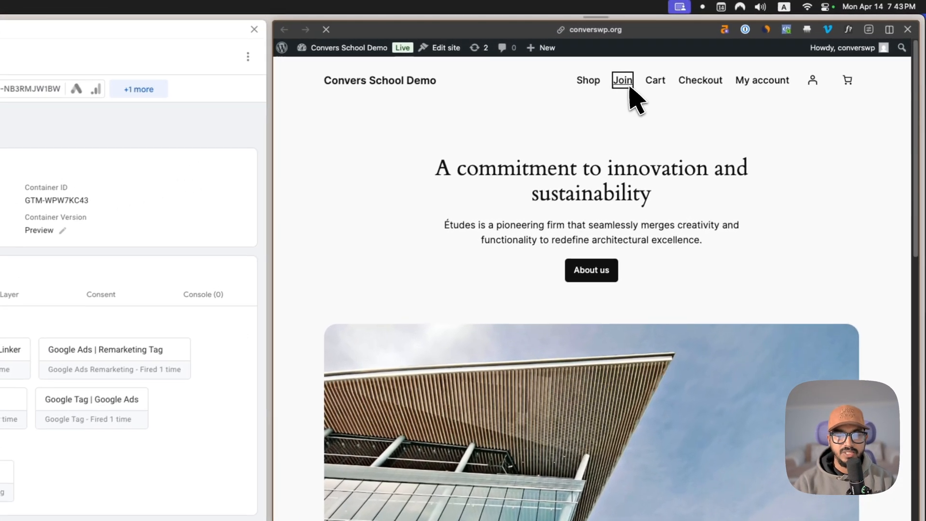
Step: Open the site's Join page and submit the subscribe form with a test e-mail address
left_click(734, 51)
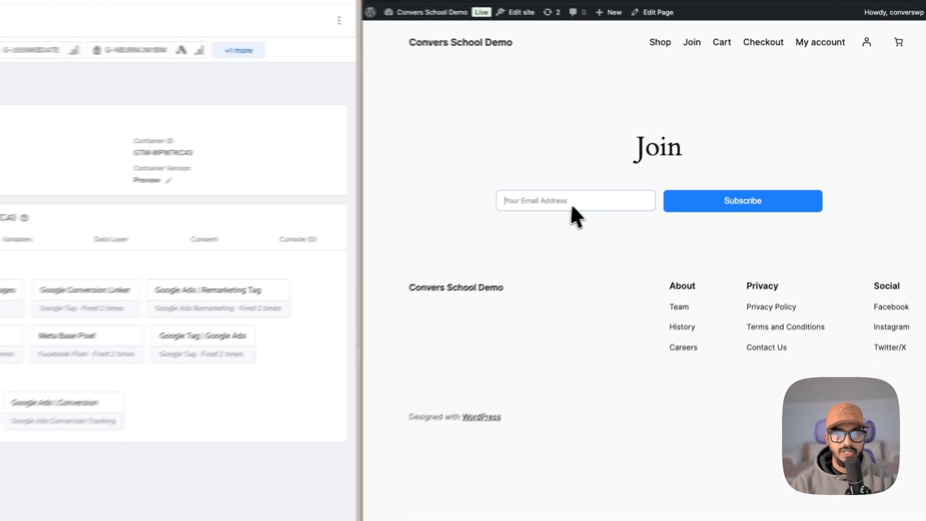
left_click(659, 161)
type("sdf@test.com")
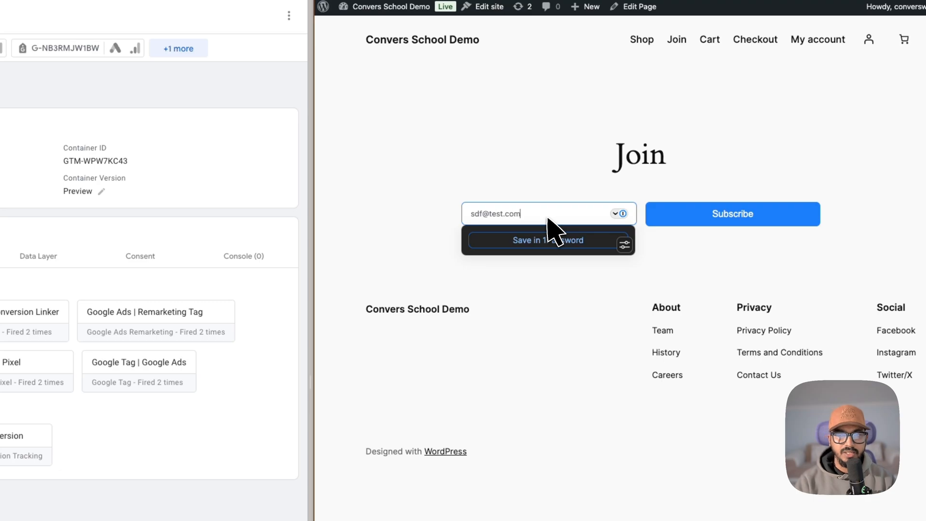
left_click(718, 219)
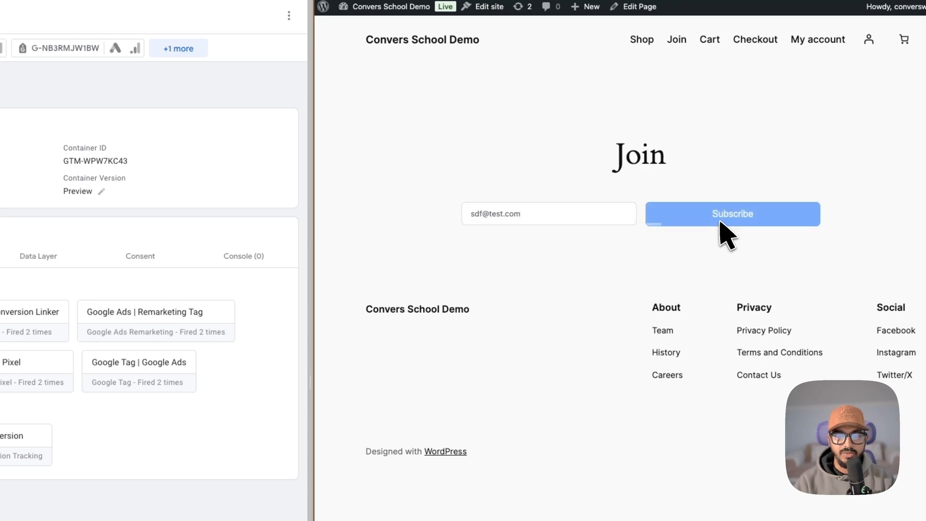